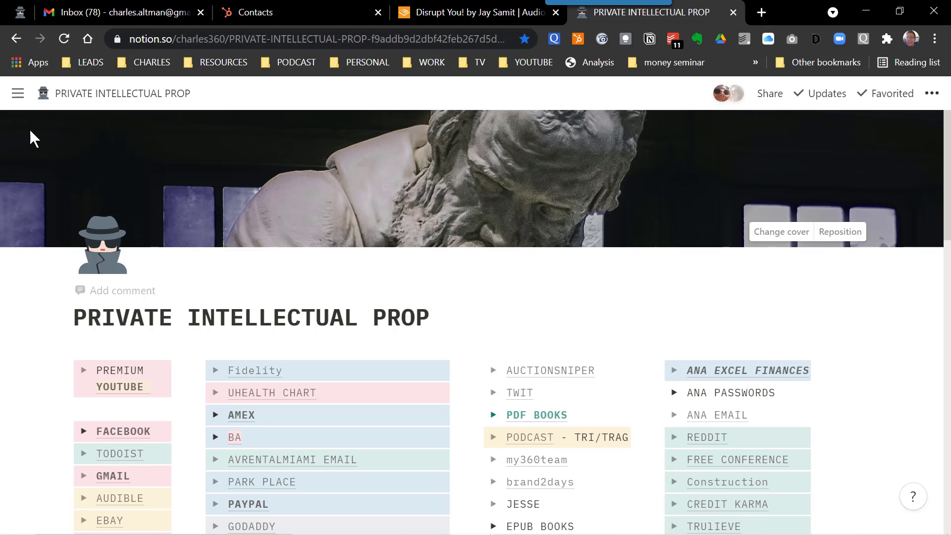
# Create a new page in the private section of the workspace's page list
pyautogui.moveTo(19, 102)
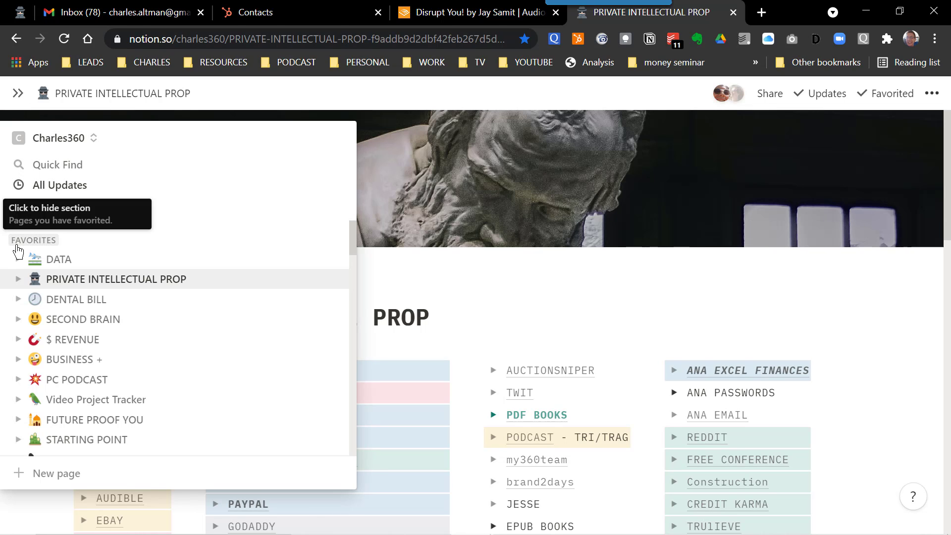
pyautogui.scroll(-5, 27, 286)
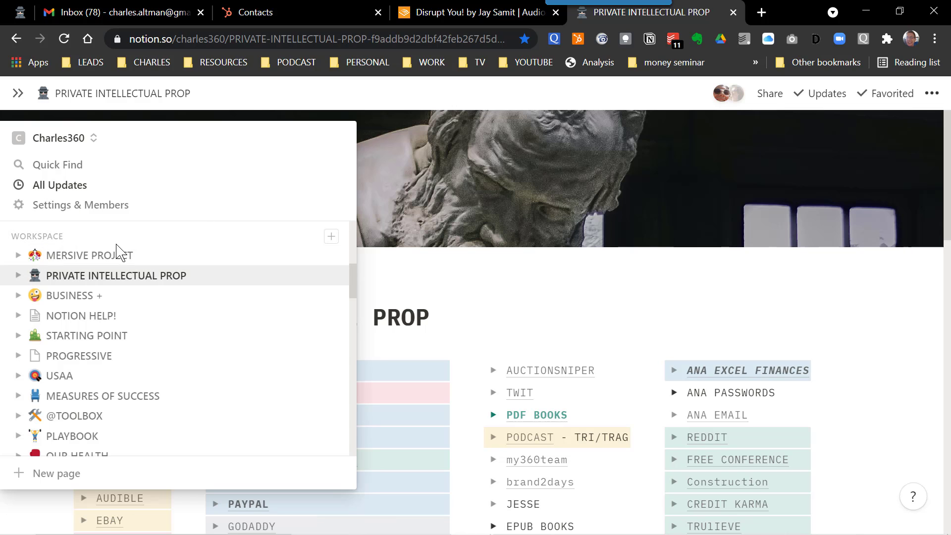
pyautogui.scroll(-7, 113, 255)
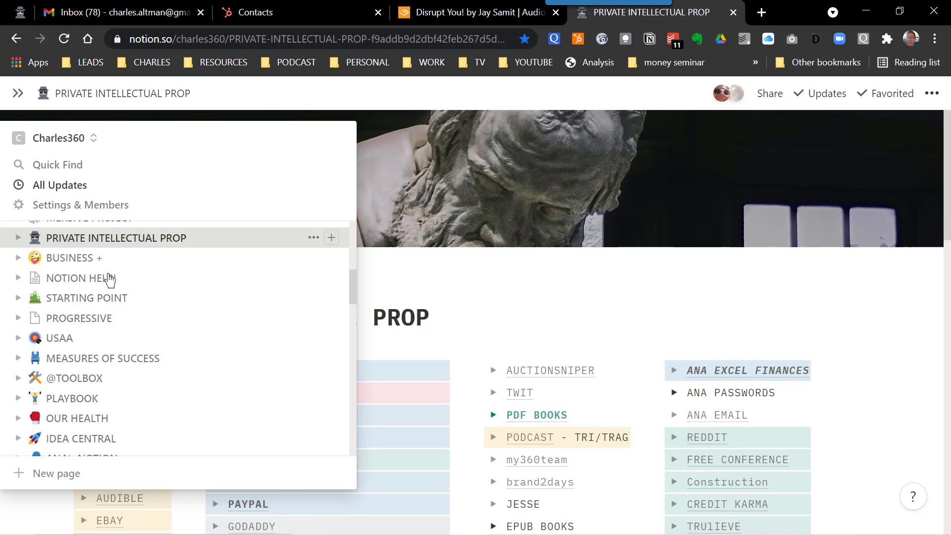
pyautogui.scroll(-3, 110, 275)
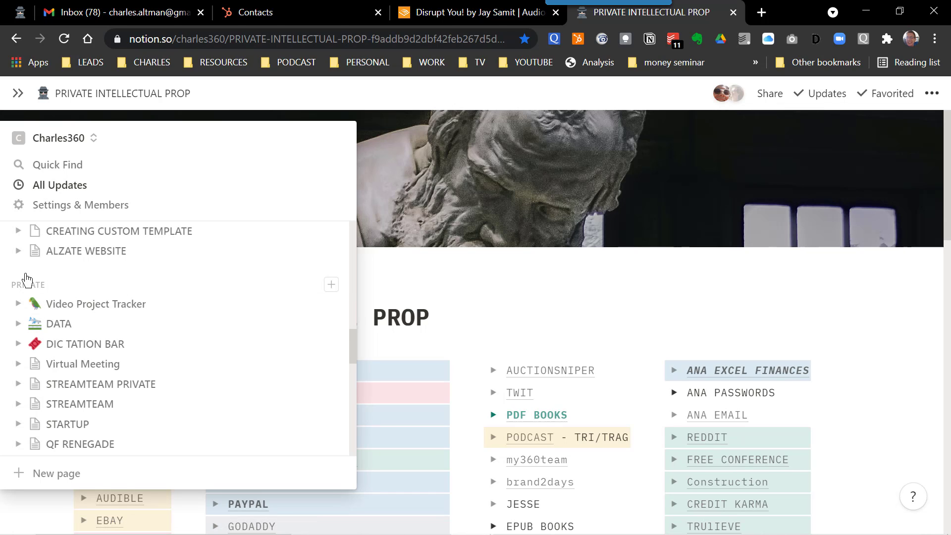
pyautogui.scroll(-3, 46, 262)
pyautogui.scroll(3, 69, 270)
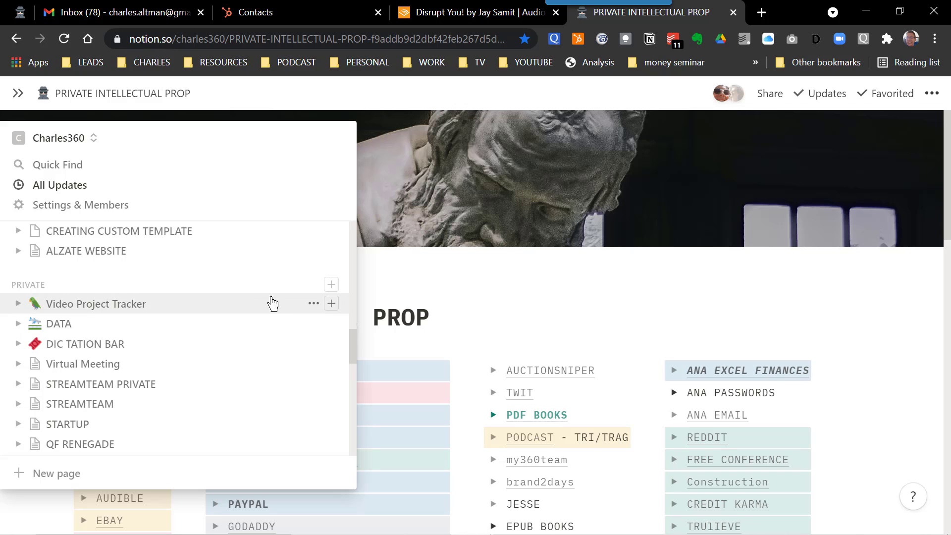
pyautogui.click(331, 285)
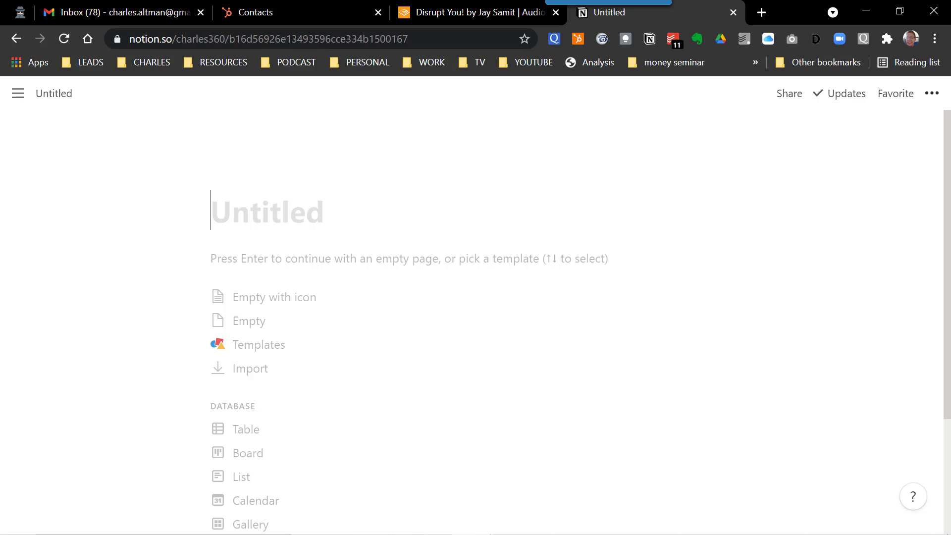
# Title the new page ALZATE CONSTRUCTION
pyautogui.write('A')
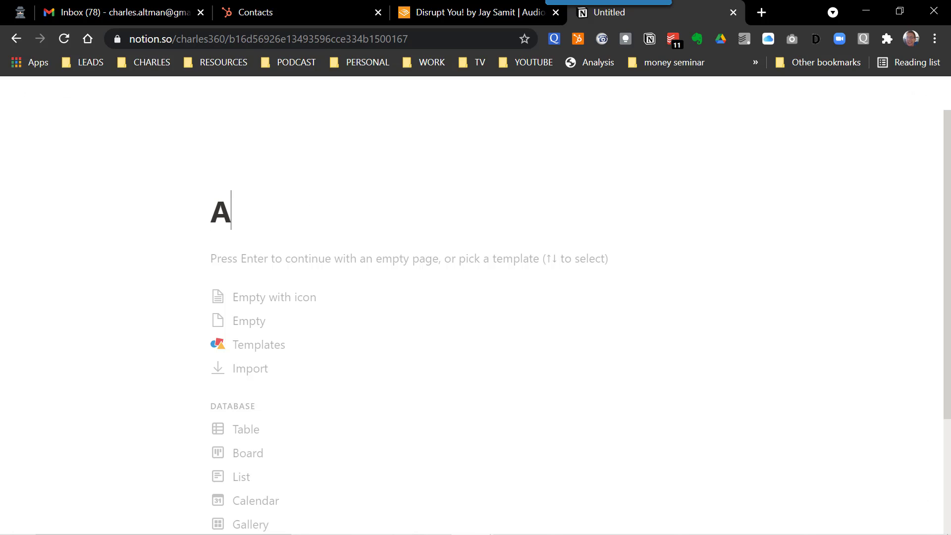
pyautogui.write('LZAT')
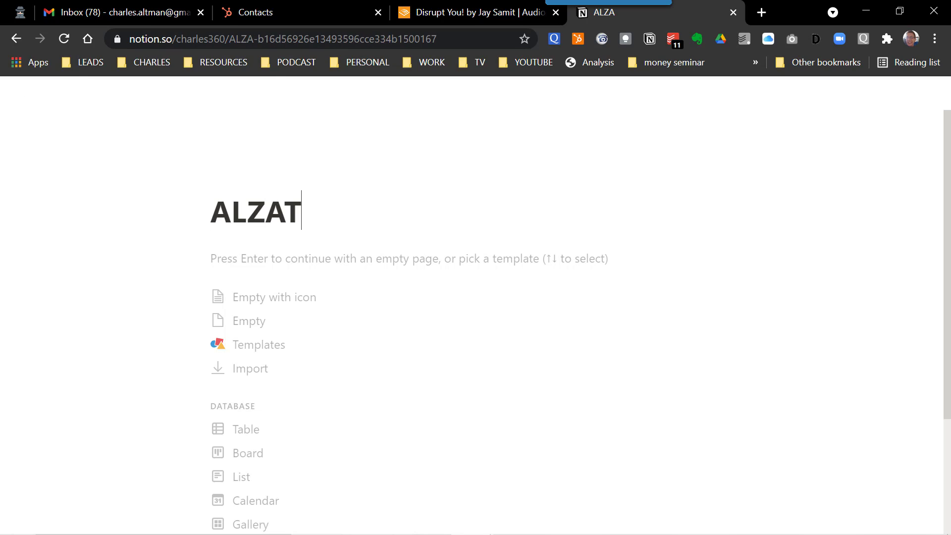
pyautogui.write('E CON')
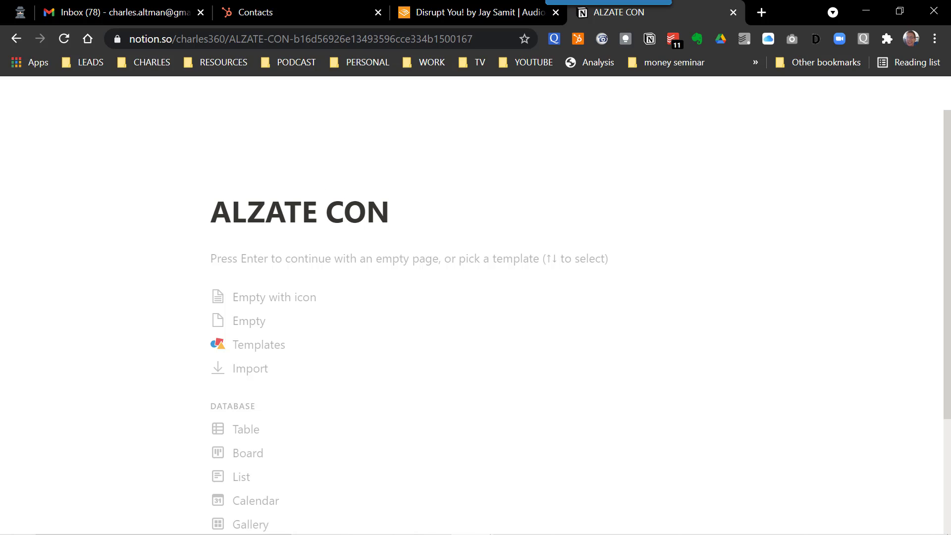
pyautogui.write('STRU')
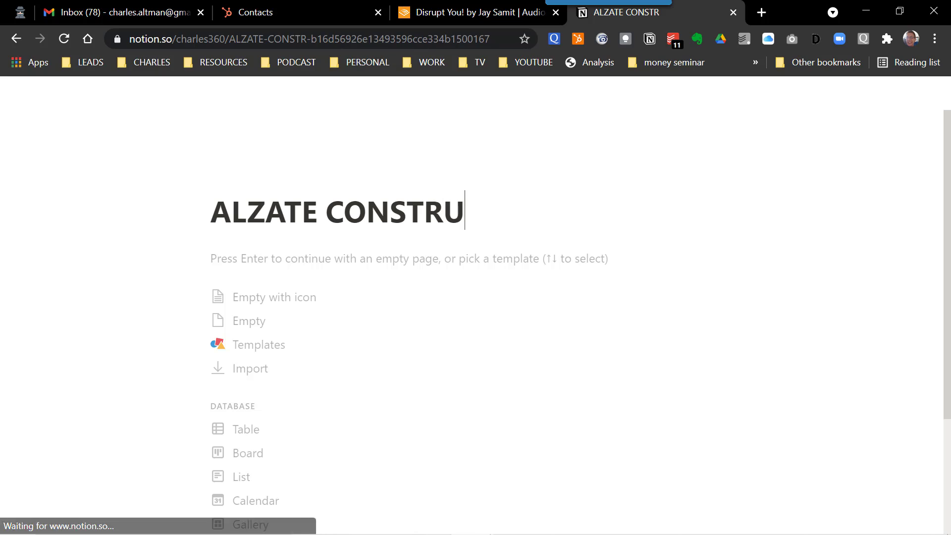
pyautogui.write('CTION')
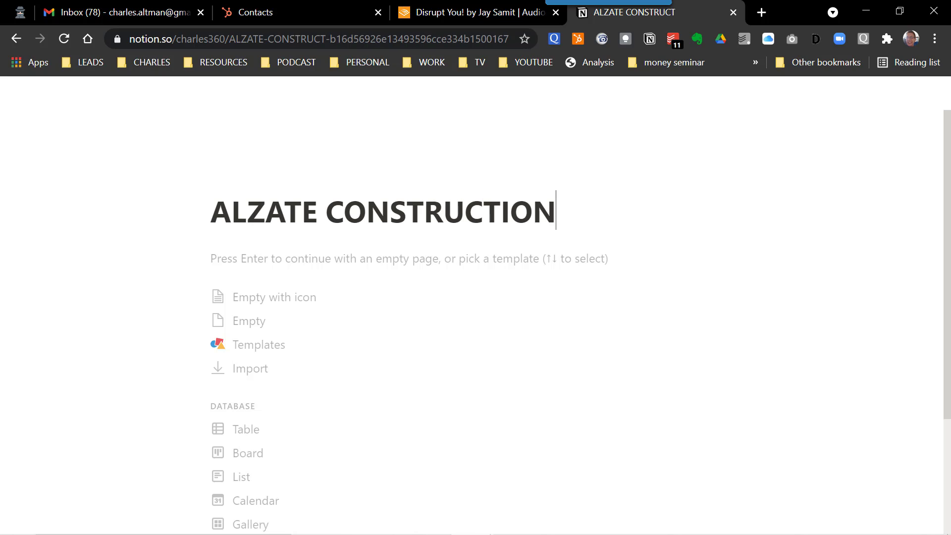
# Add an icon and a cover image to the ALZATE CONSTRUCTION page
pyautogui.moveTo(19, 181)
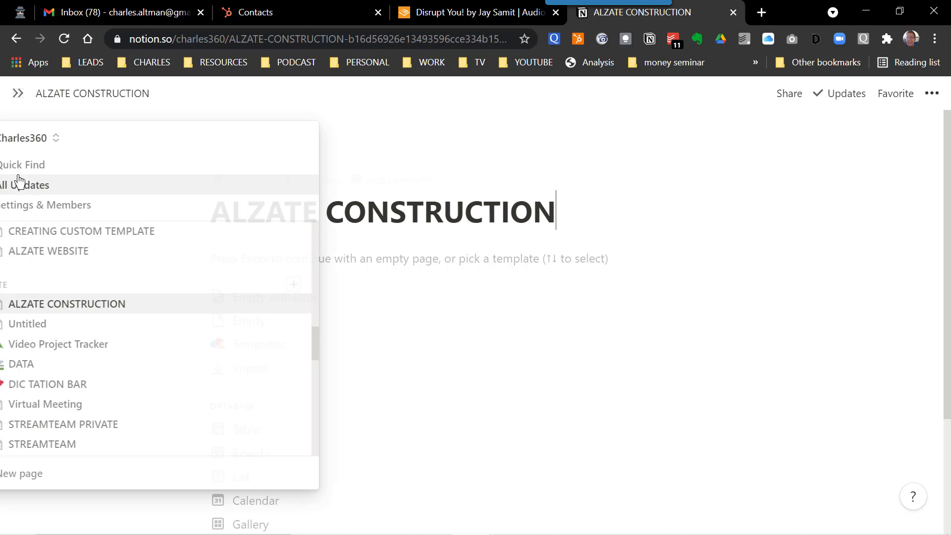
pyautogui.click(249, 189)
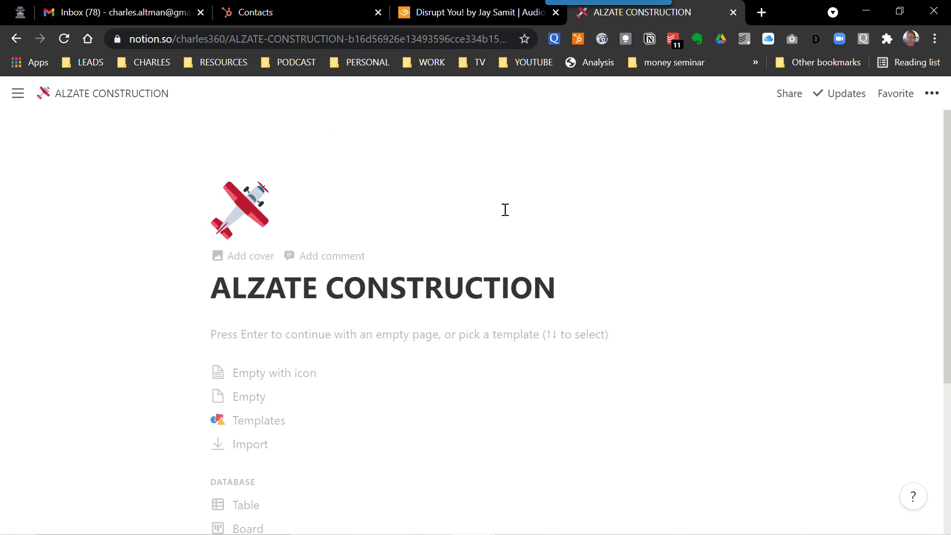
pyautogui.click(256, 258)
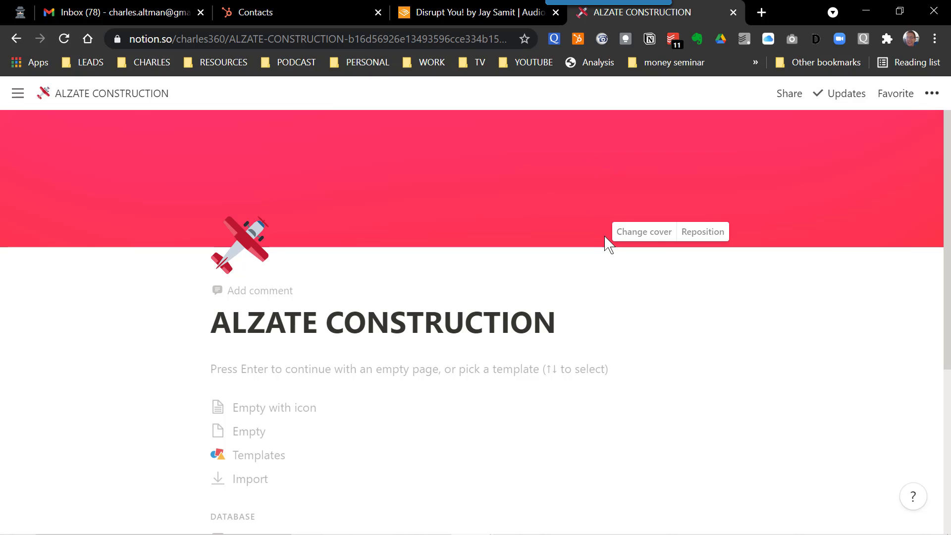
# Search Unsplash for "construction" images to replace the page cover
pyautogui.click(632, 237)
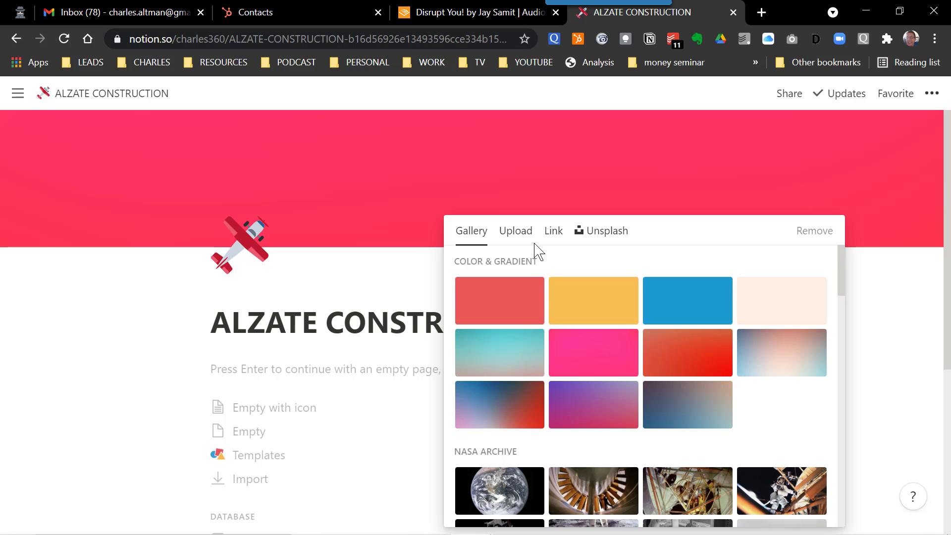
pyautogui.click(615, 230)
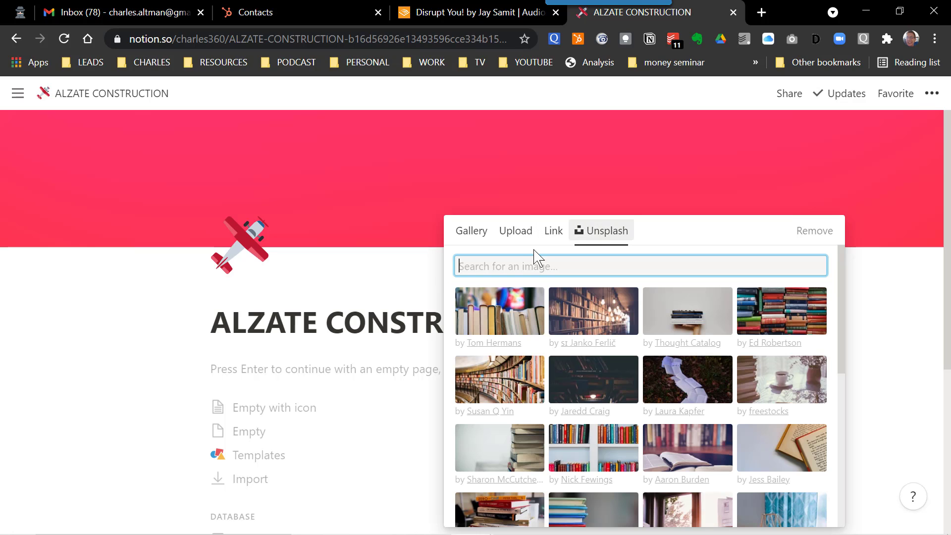
pyautogui.write('c')
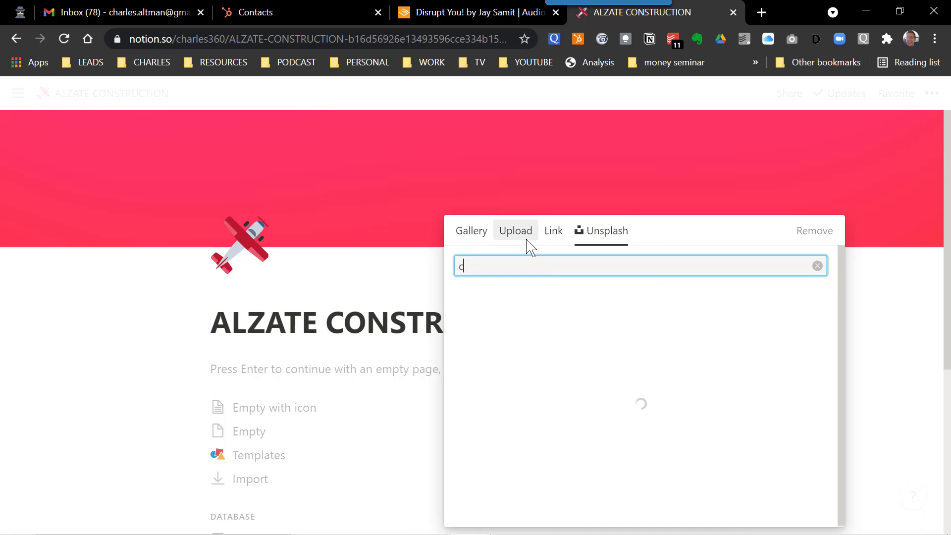
pyautogui.write('onstr')
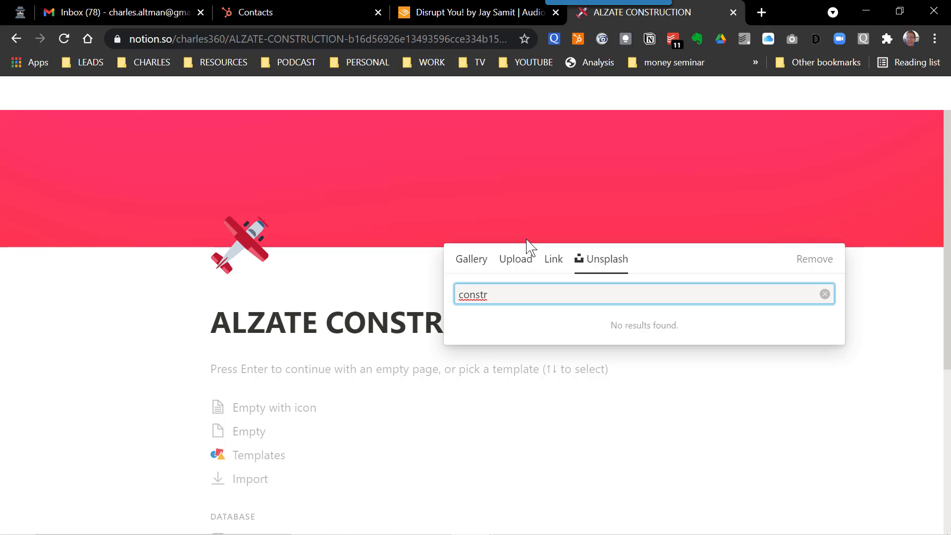
pyautogui.press('BackSpace')
pyautogui.press('BackSpace')
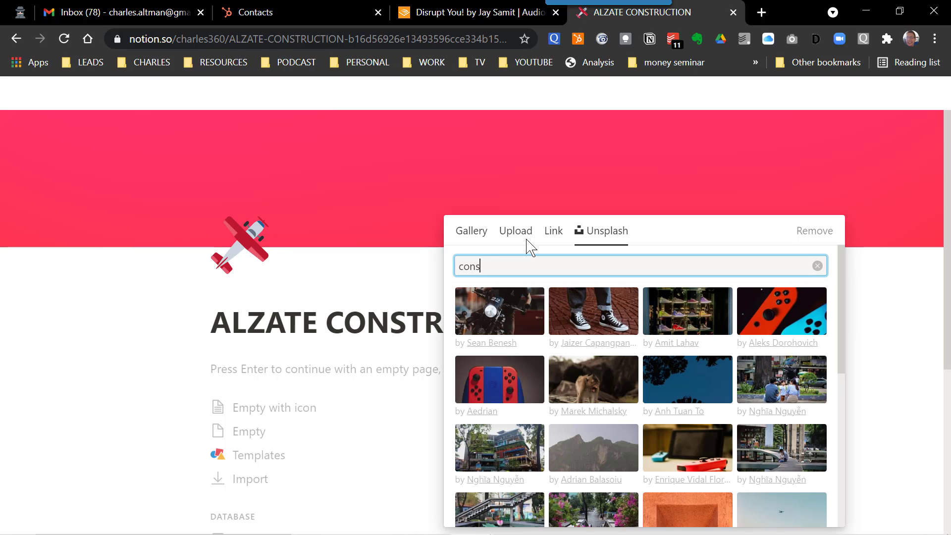
pyautogui.write('tr')
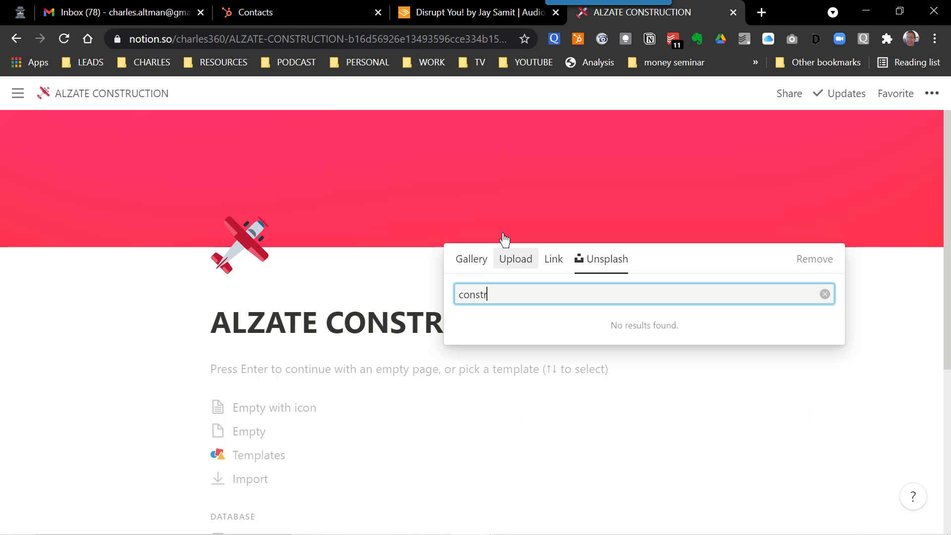
pyautogui.write('uct')
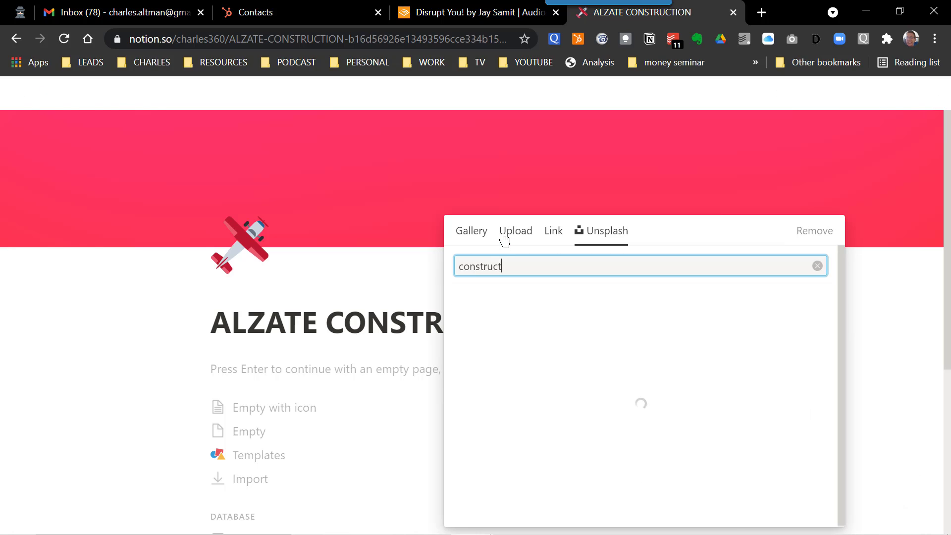
pyautogui.write('ion')
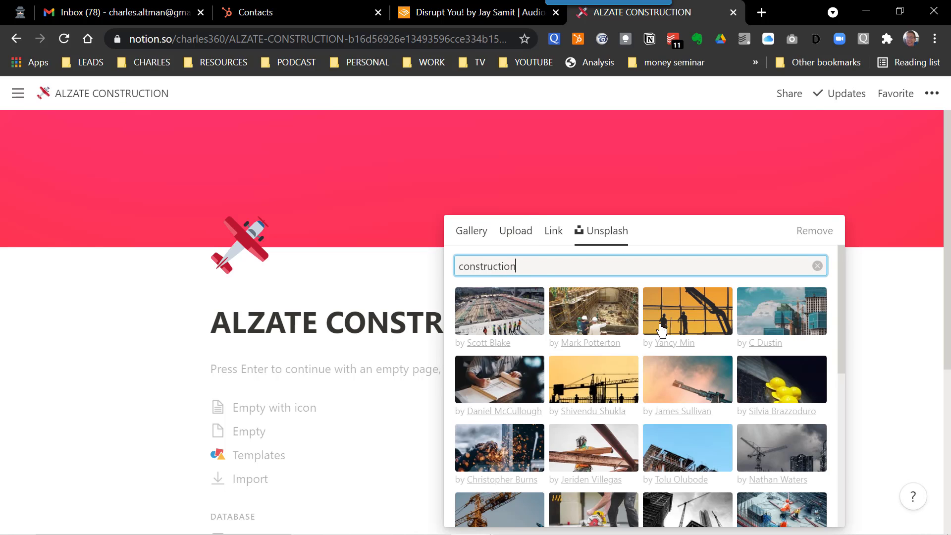
# Set the page cover to the photo of yellow cranes above a building under construction, near the end of the results
pyautogui.scroll(-3, 686, 344)
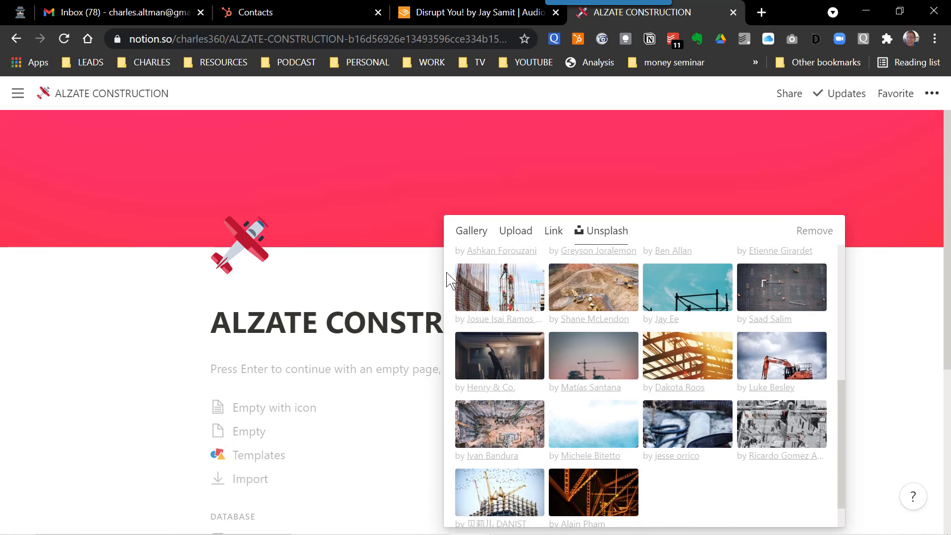
pyautogui.scroll(-2, 484, 326)
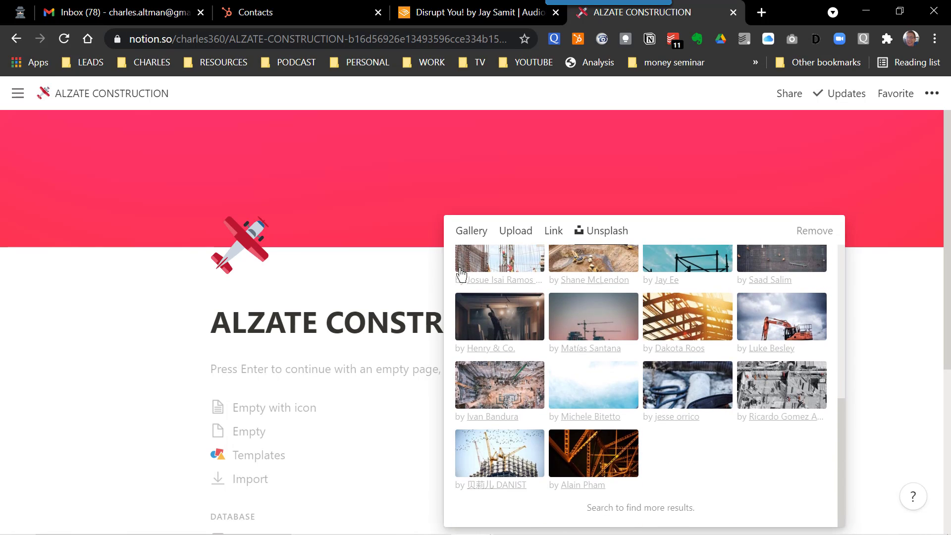
pyautogui.click(510, 453)
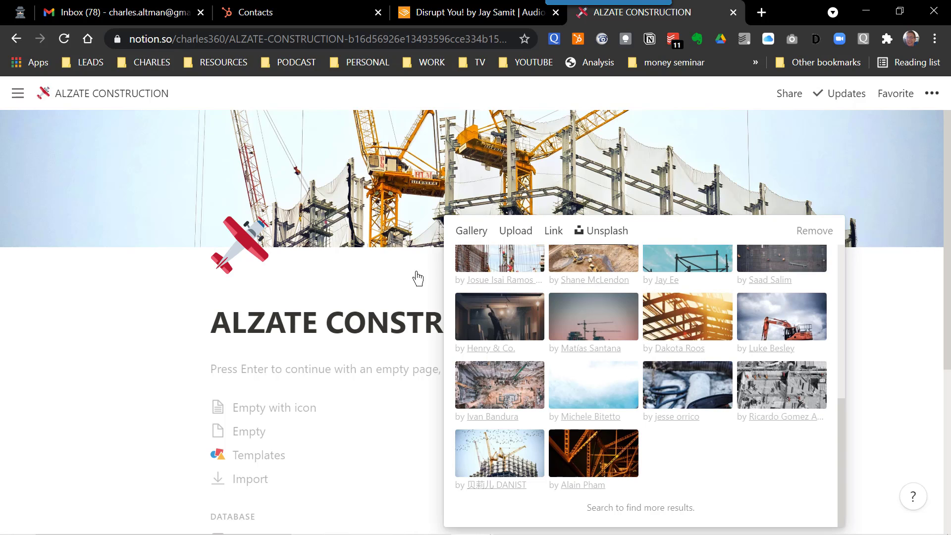
pyautogui.click(87, 346)
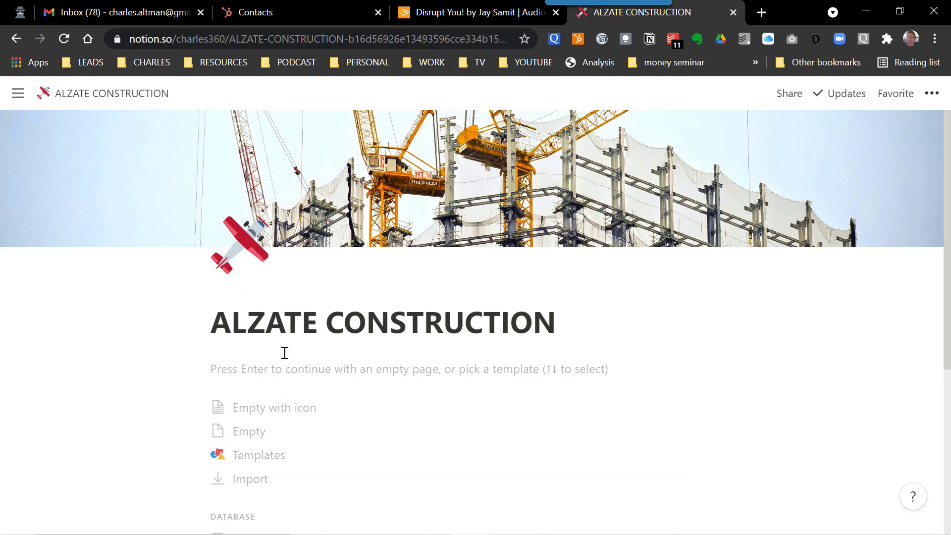
# Turn the empty page into a table database
pyautogui.scroll(-5, 284, 346)
pyautogui.scroll(-1, 285, 352)
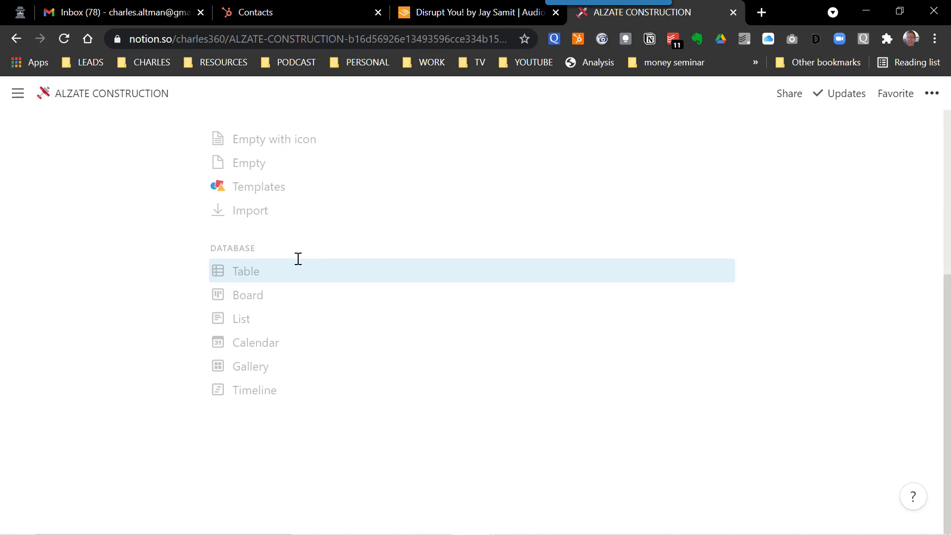
pyautogui.click(260, 275)
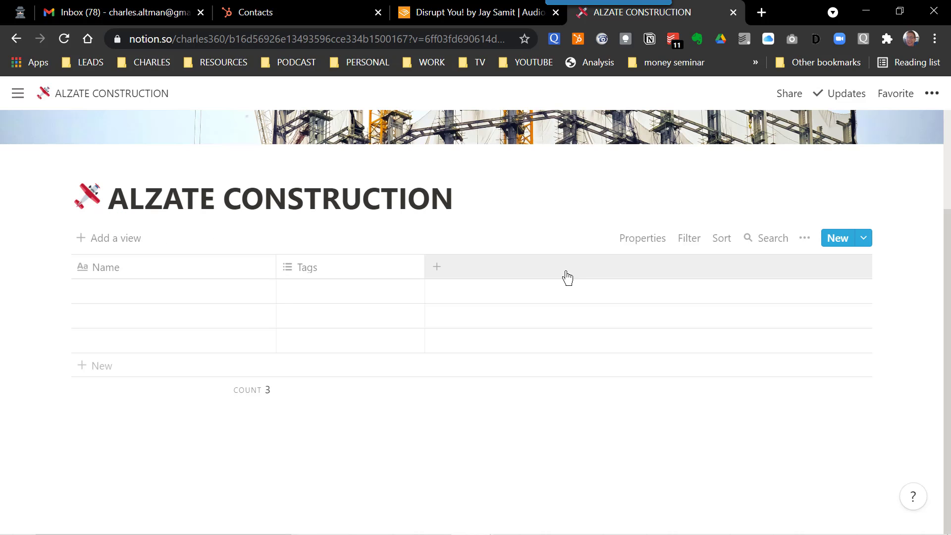
# Add a list view named CITY to the database
pyautogui.click(128, 242)
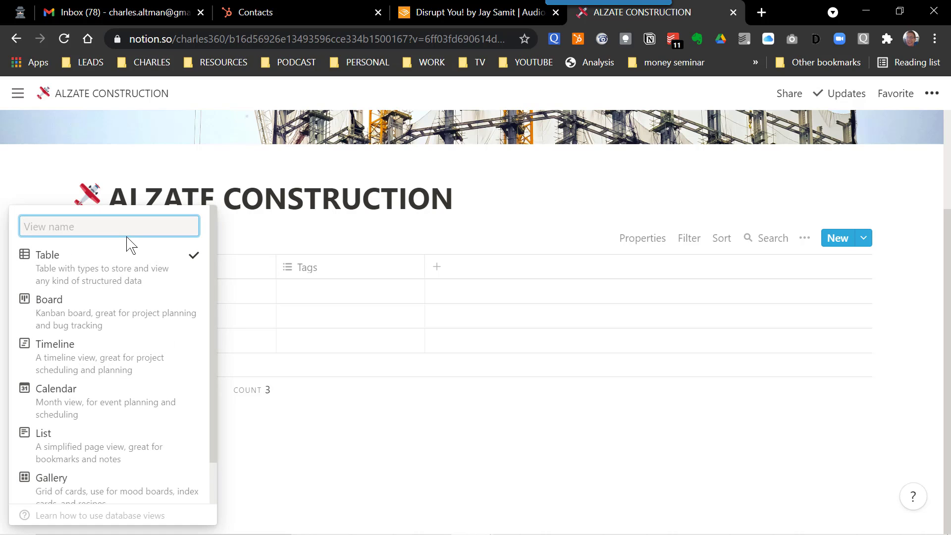
pyautogui.click(92, 441)
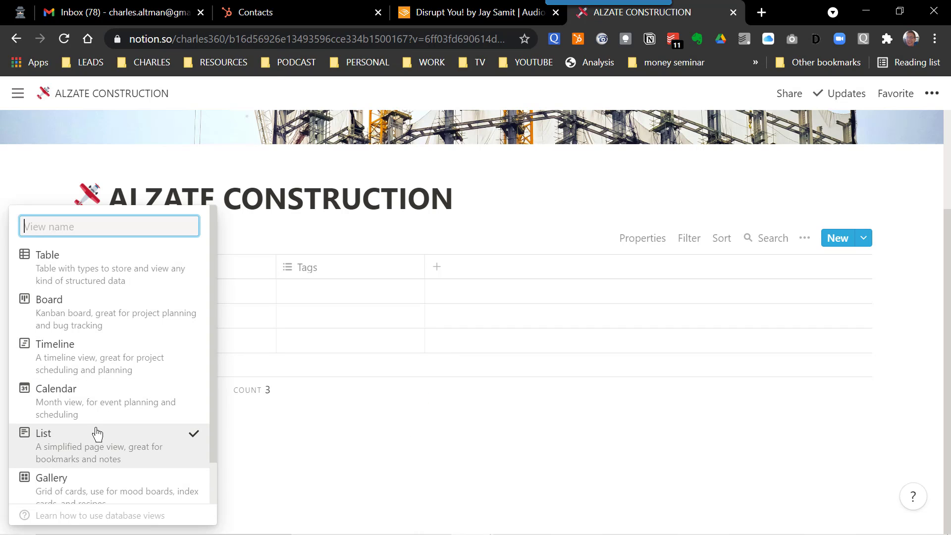
pyautogui.write('LIST')
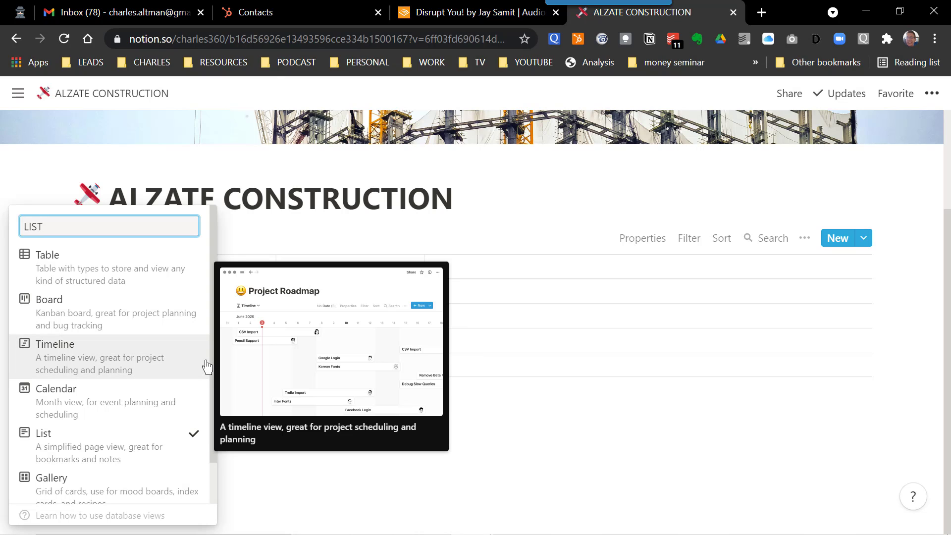
pyautogui.press('BackSpace')
pyautogui.press('BackSpace')
pyautogui.press('BackSpace')
pyautogui.write('CITY')
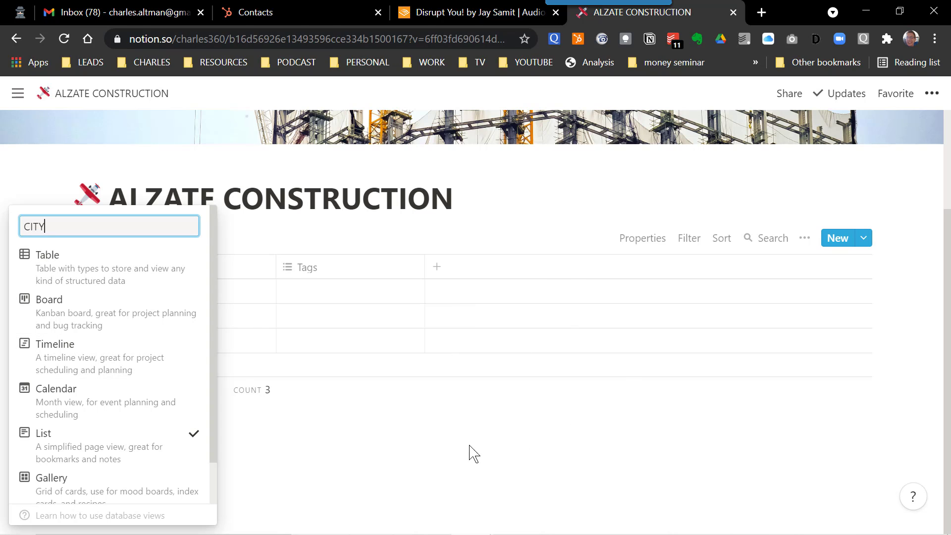
pyautogui.scroll(-2, 143, 391)
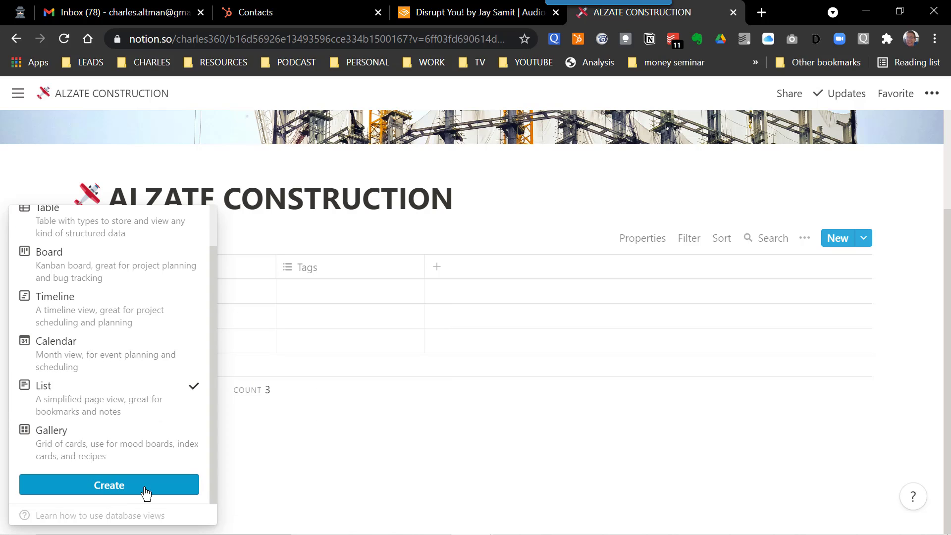
pyautogui.click(114, 487)
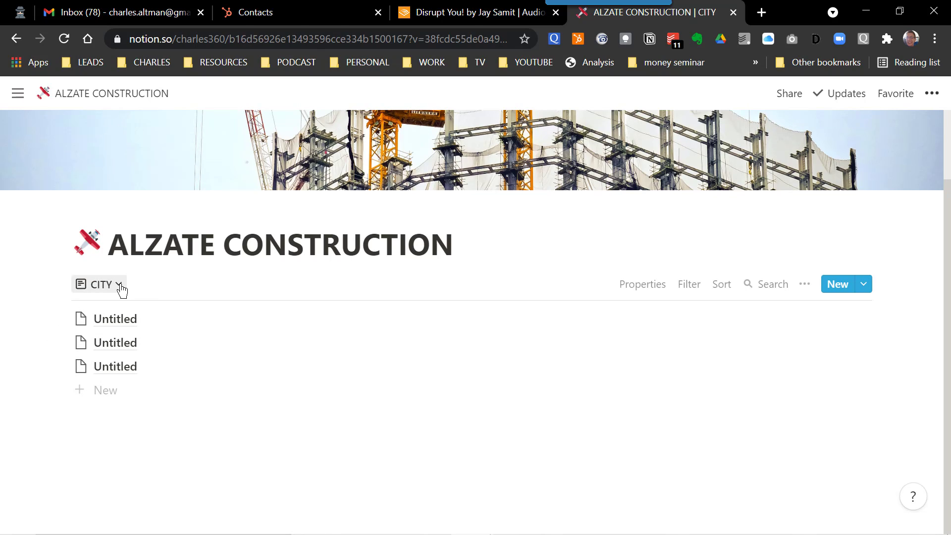
# Title the first untitled entry in the CITY list "Miami Dade"
pyautogui.click(124, 329)
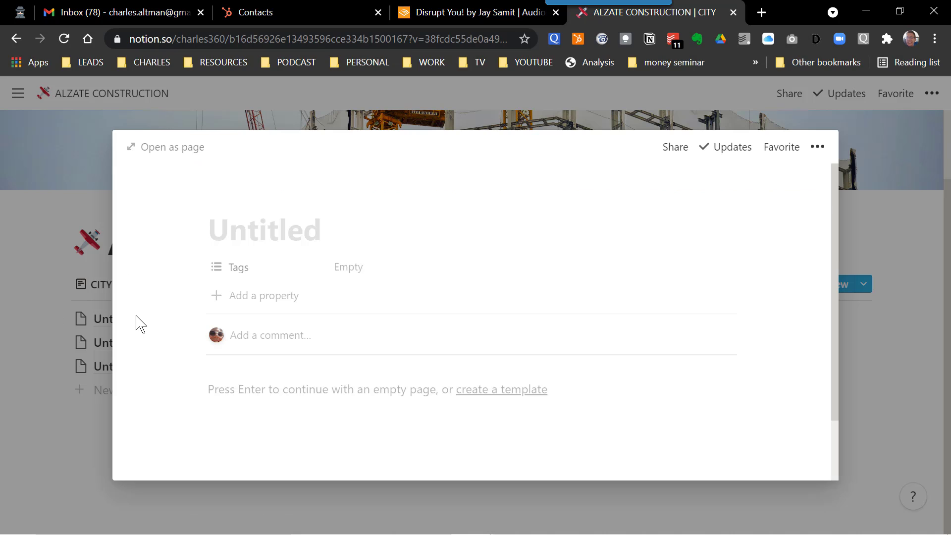
pyautogui.write('M')
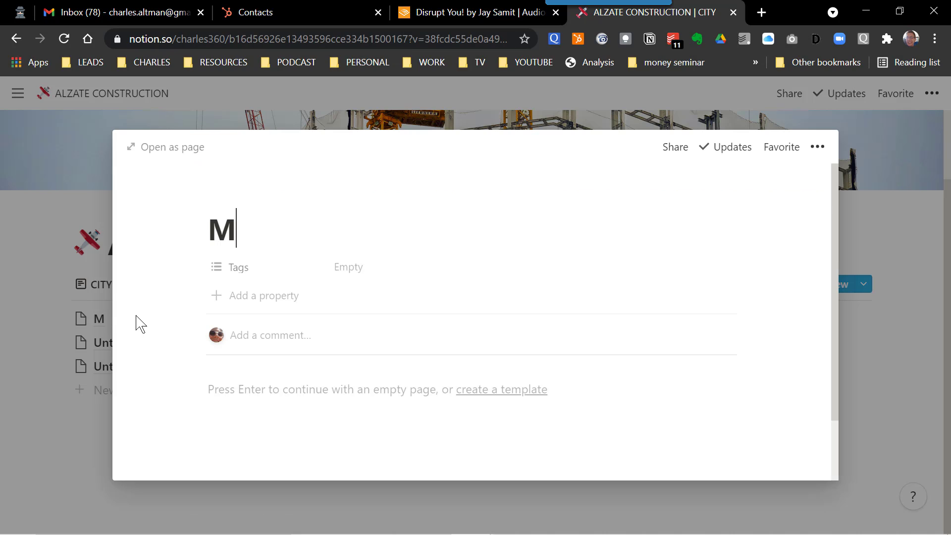
pyautogui.write('iami ')
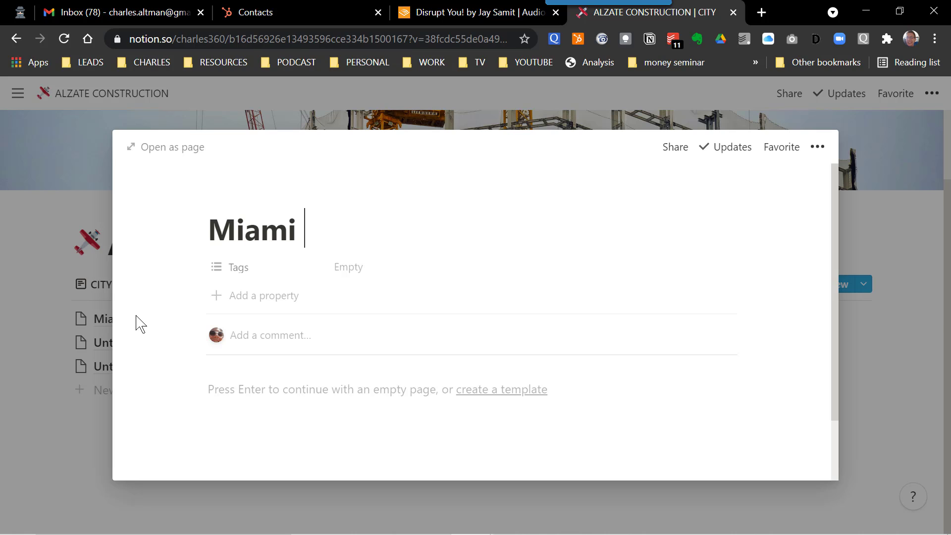
pyautogui.write('Dade')
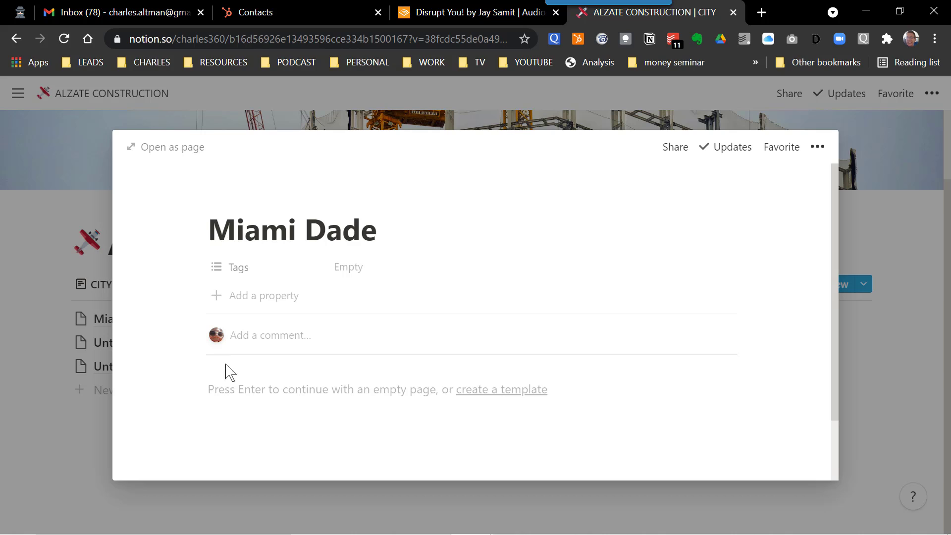
pyautogui.click(899, 228)
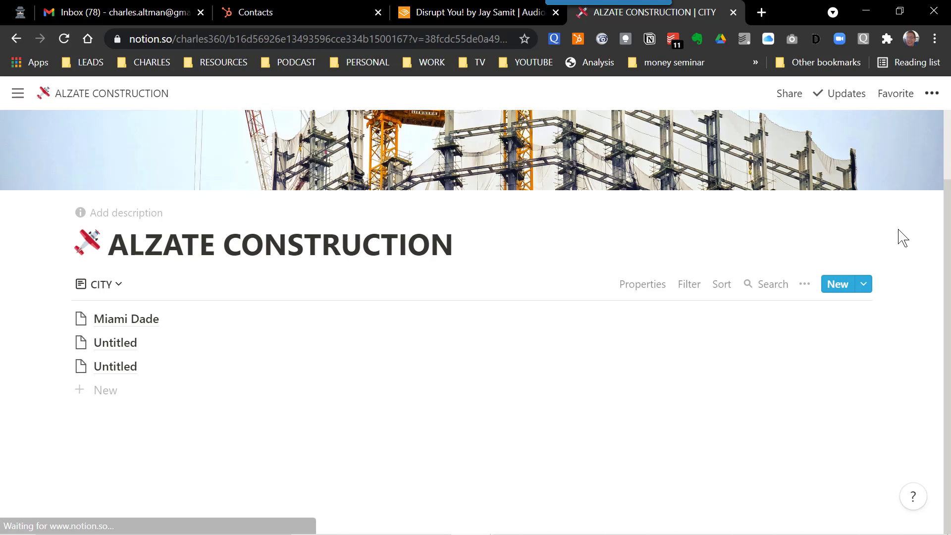
# Name the second entry in the CITY list "Wynwood"
pyautogui.click(116, 342)
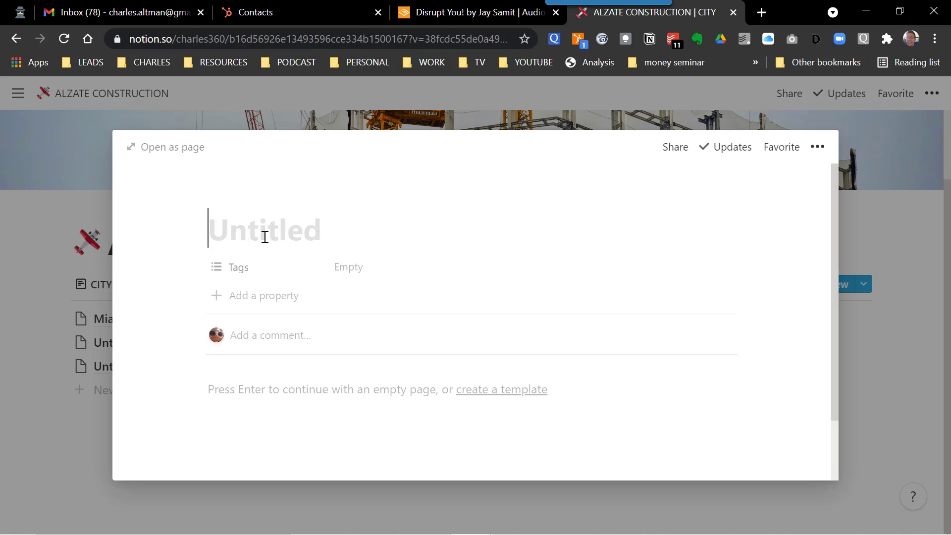
pyautogui.write('W')
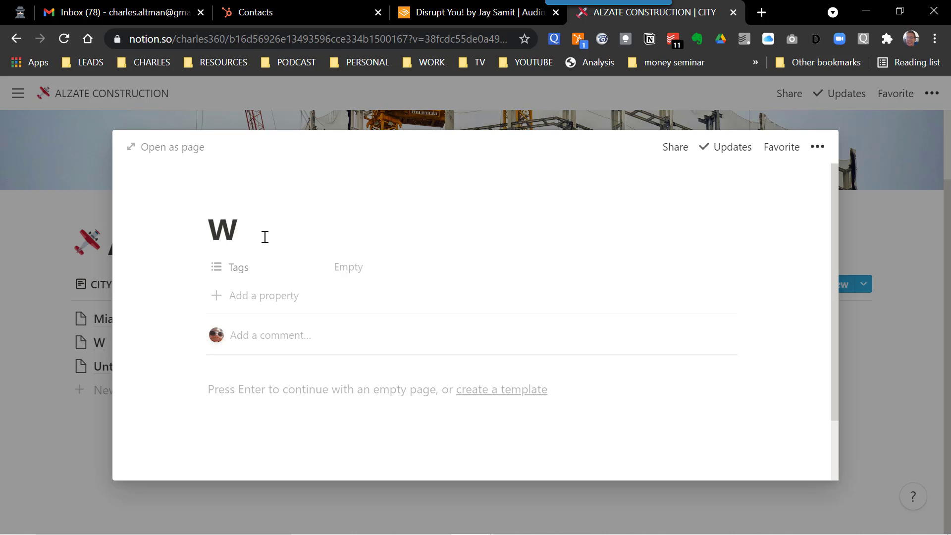
pyautogui.write('ynwood')
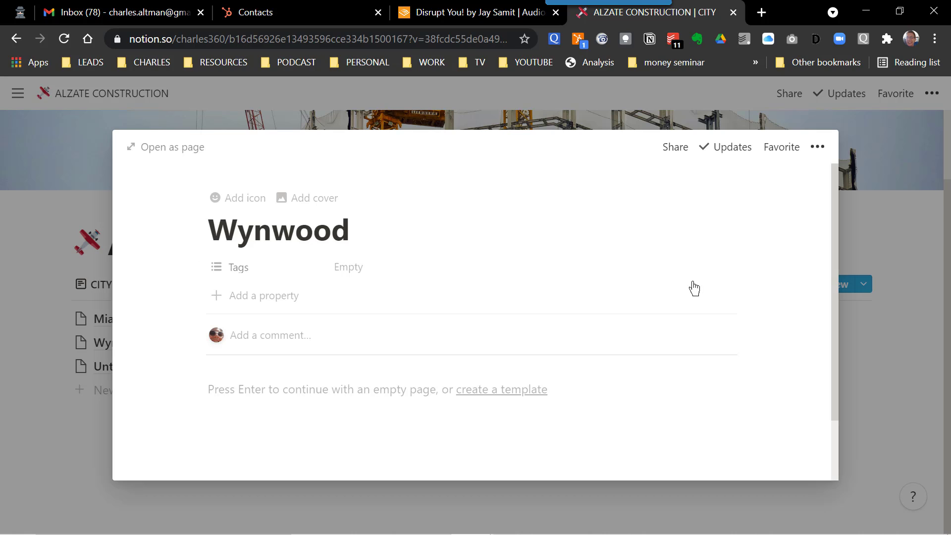
pyautogui.click(898, 379)
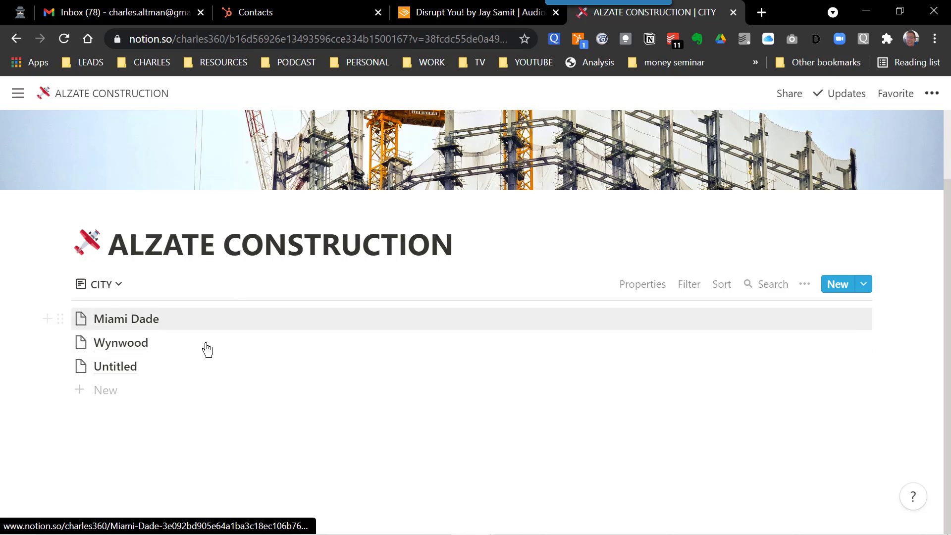
# Name the remaining untitled entry in the CITY list "Miami Beach"
pyautogui.click(164, 368)
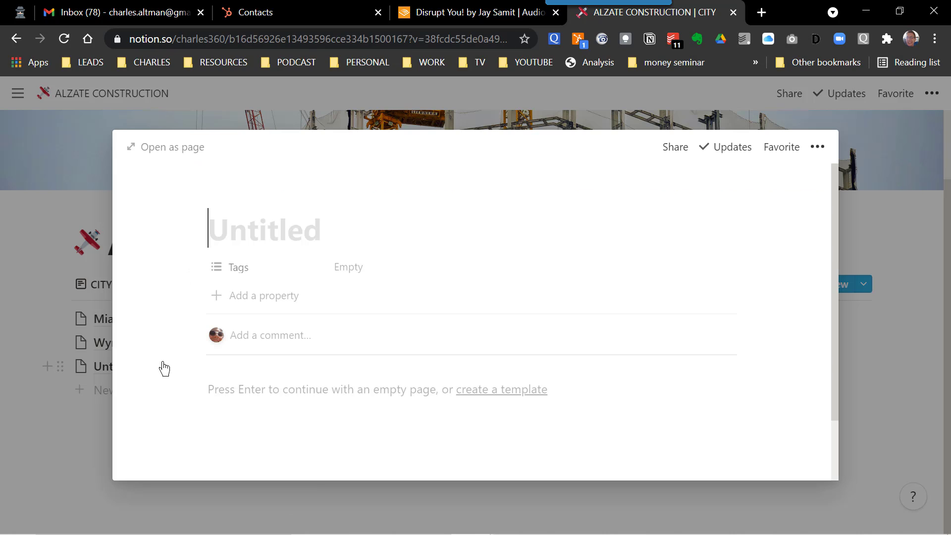
pyautogui.write('M')
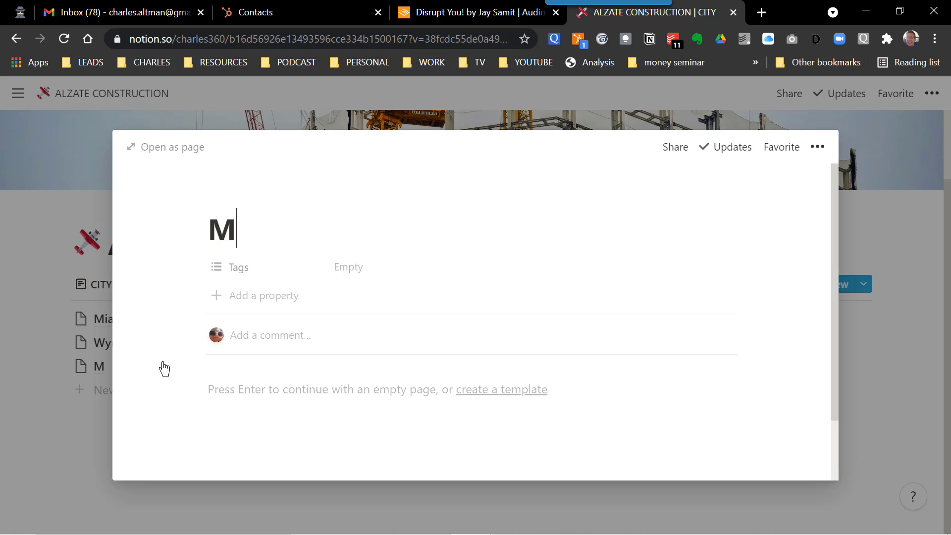
pyautogui.write('iami B')
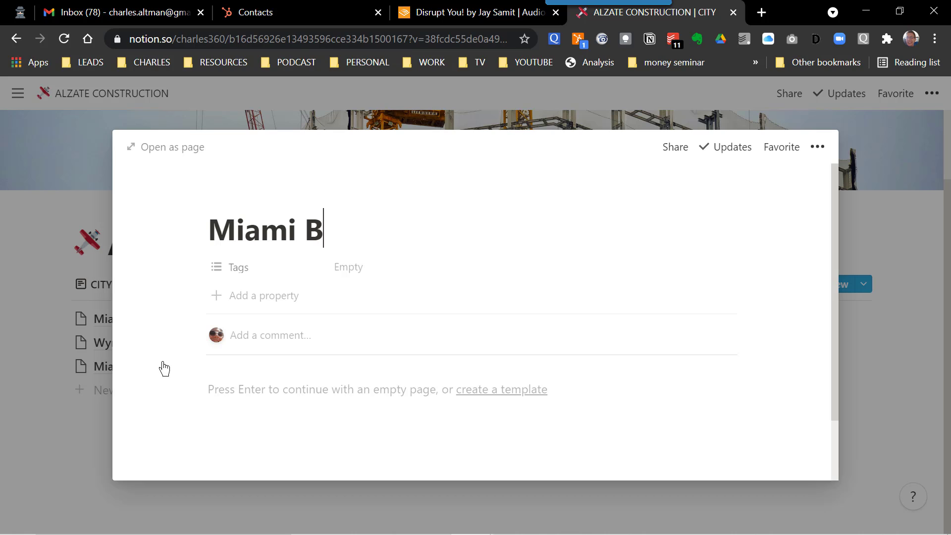
pyautogui.write('each')
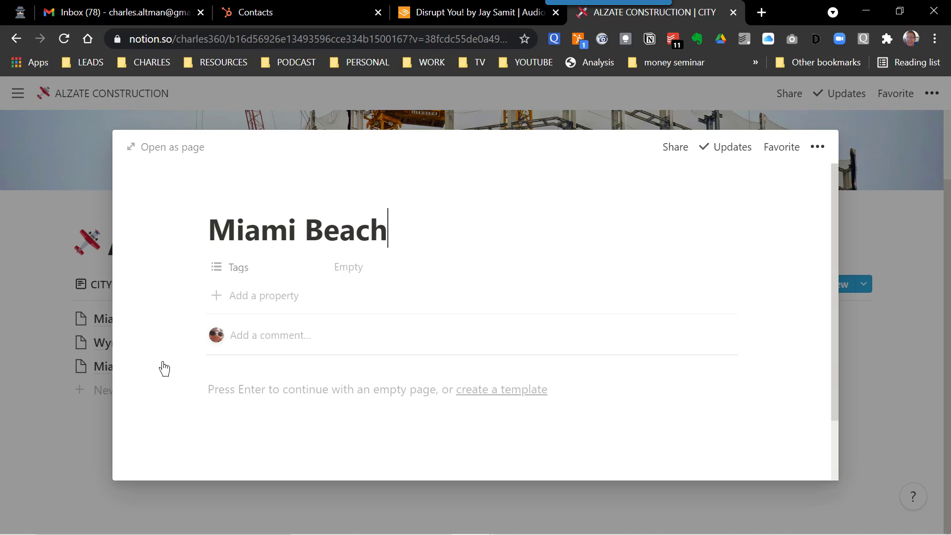
pyautogui.click(867, 356)
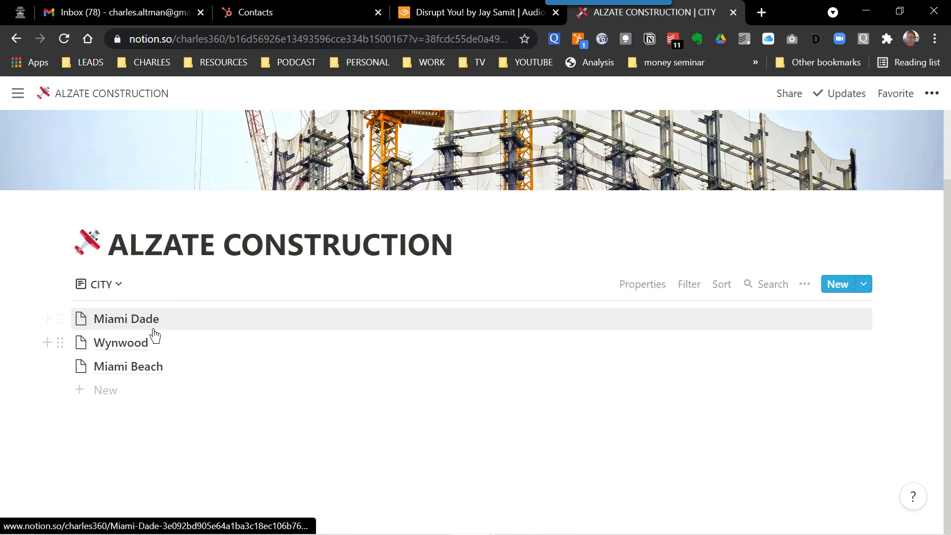
# Add a gallery view to the ALZATE CONSTRUCTION database, keeping the name Gallery
pyautogui.click(120, 289)
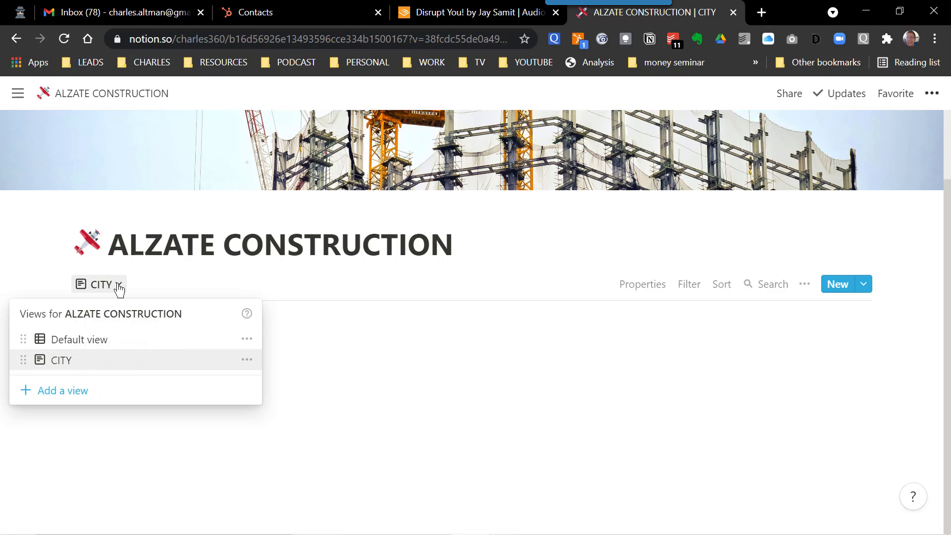
pyautogui.click(65, 391)
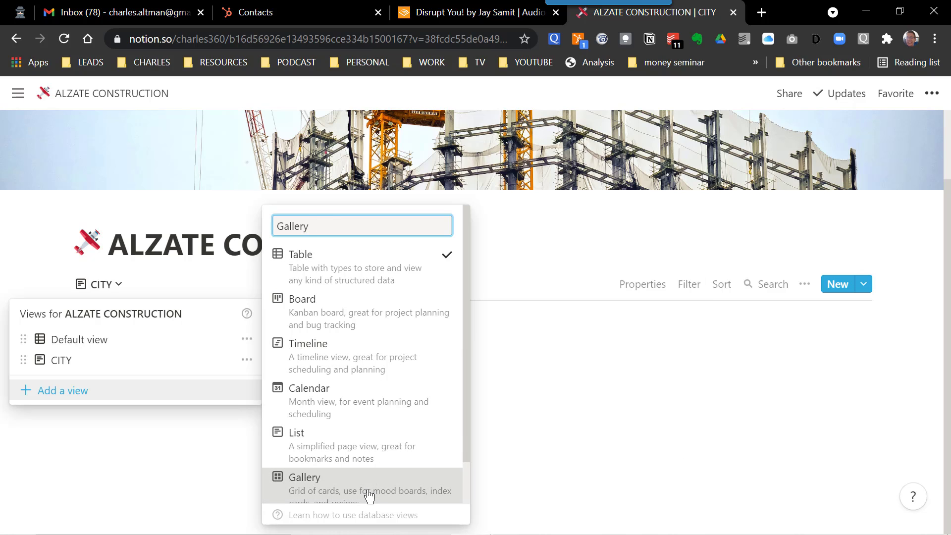
pyautogui.click(424, 491)
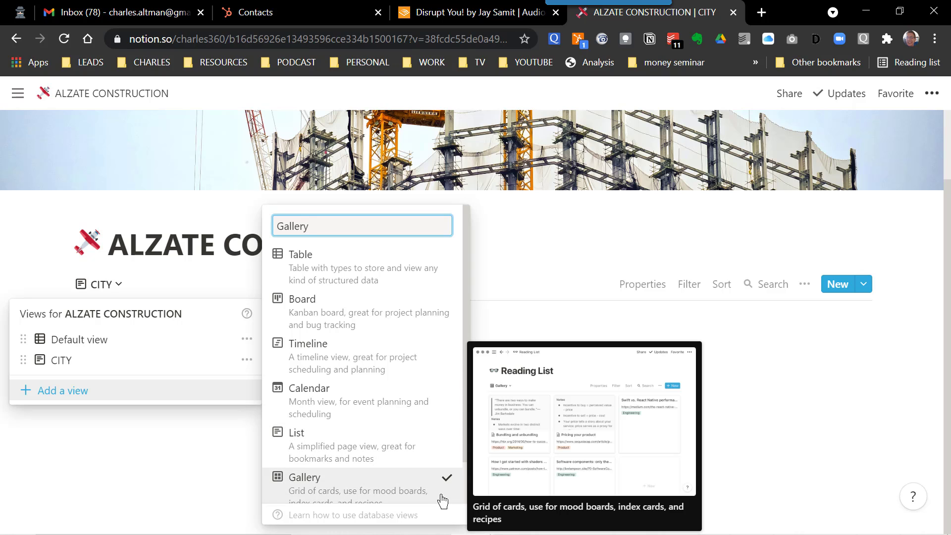
pyautogui.scroll(-1, 399, 470)
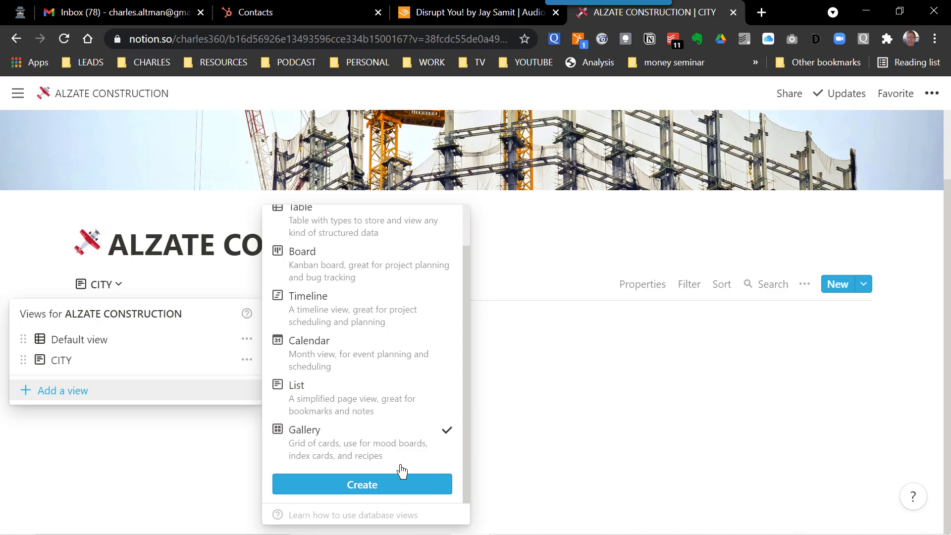
pyautogui.click(395, 486)
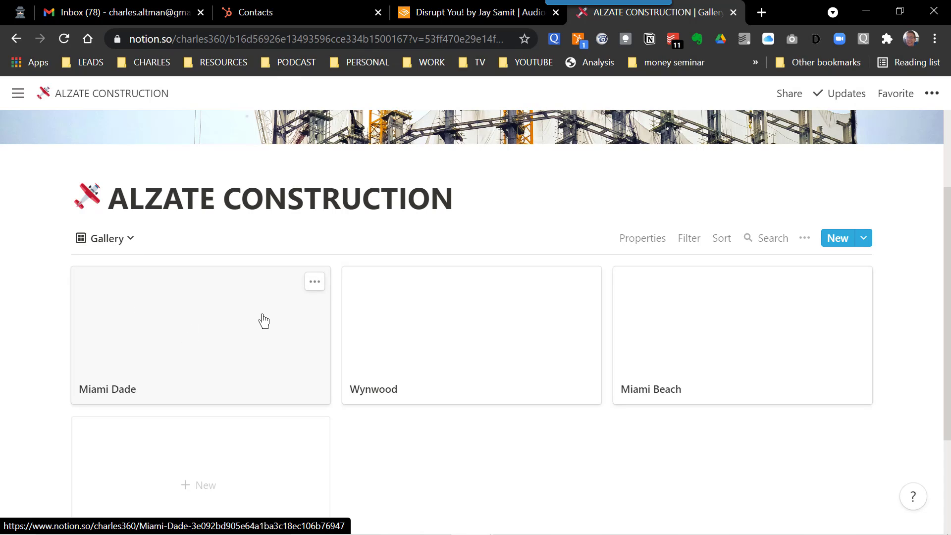
# Set the gallery view's card preview to Page cover
pyautogui.click(803, 245)
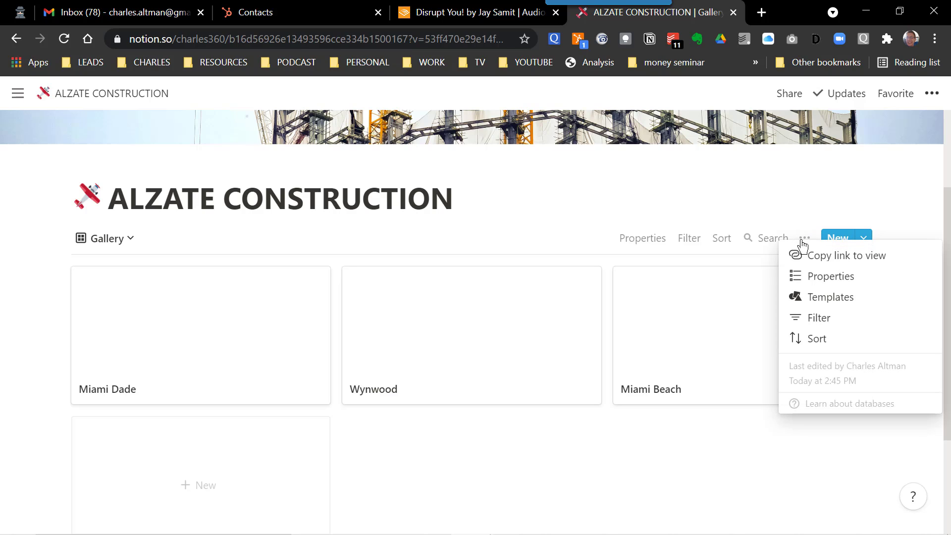
pyautogui.click(803, 283)
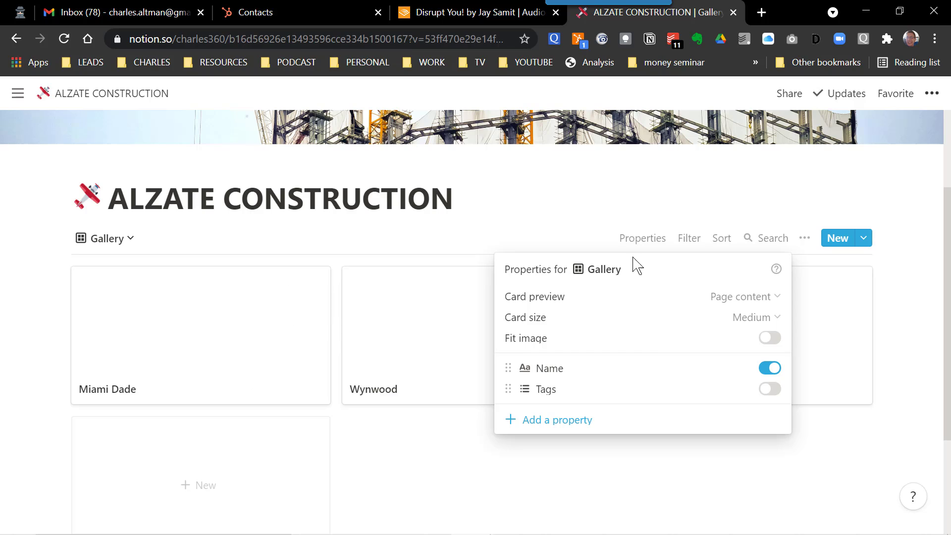
pyautogui.click(756, 298)
pyautogui.click(696, 352)
pyautogui.click(839, 342)
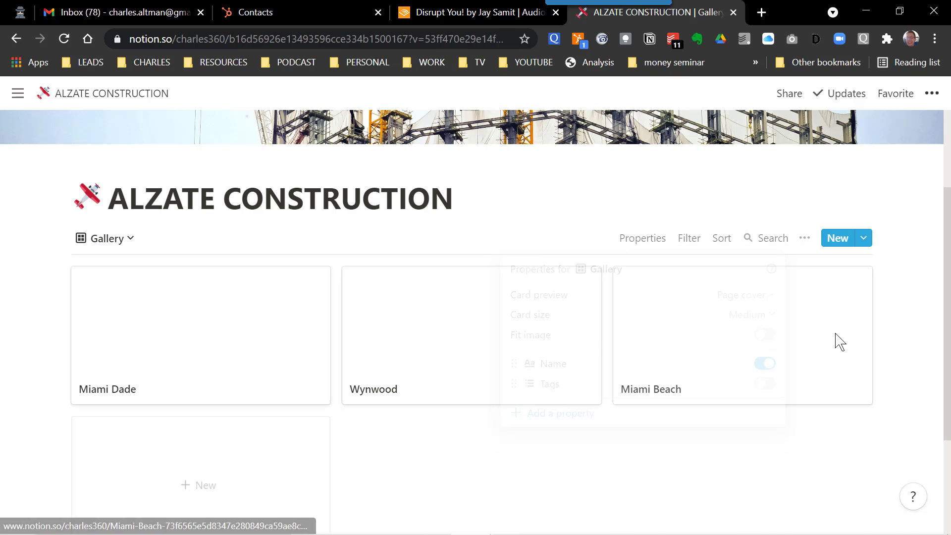
# Give the Miami Dade page an Unsplash cover found with "Miami", using the photo of palm trees in front of pale high-rises
pyautogui.click(261, 342)
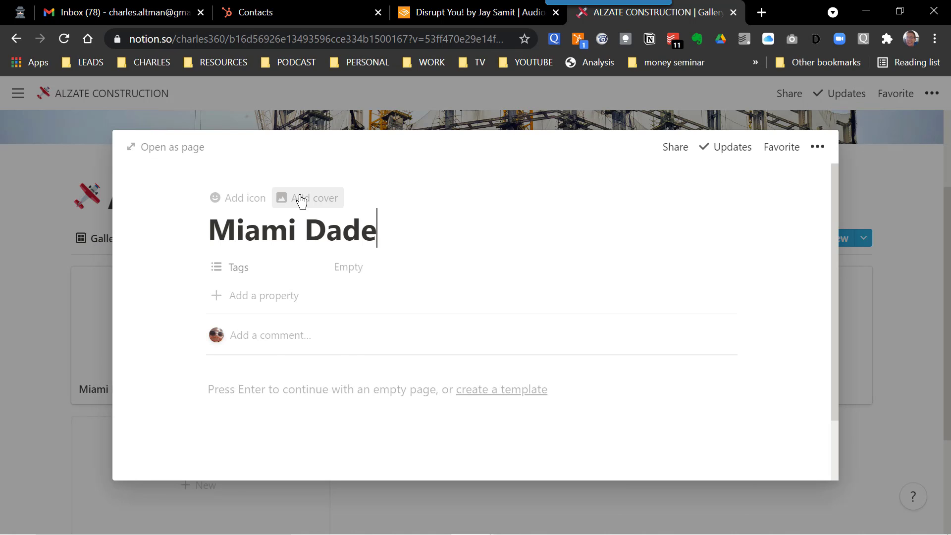
pyautogui.click(303, 199)
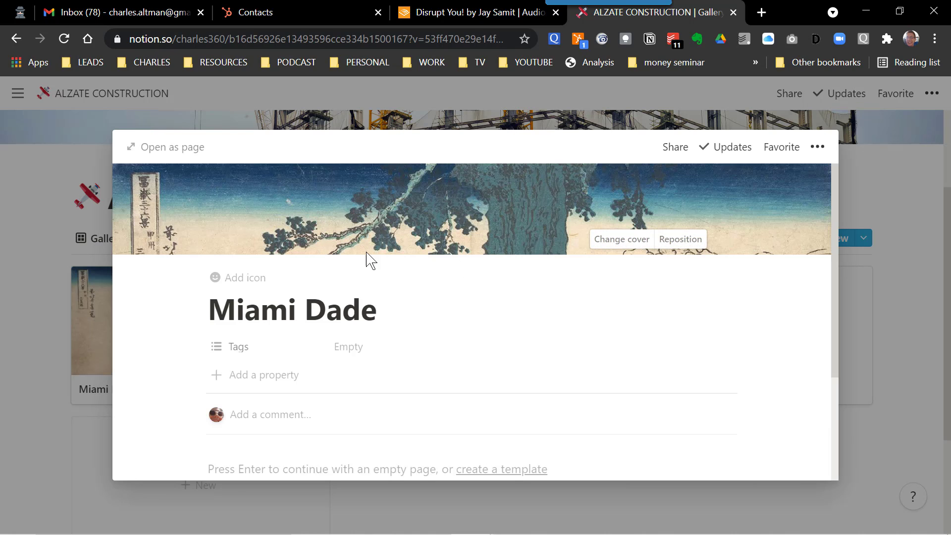
pyautogui.click(622, 243)
pyautogui.click(579, 233)
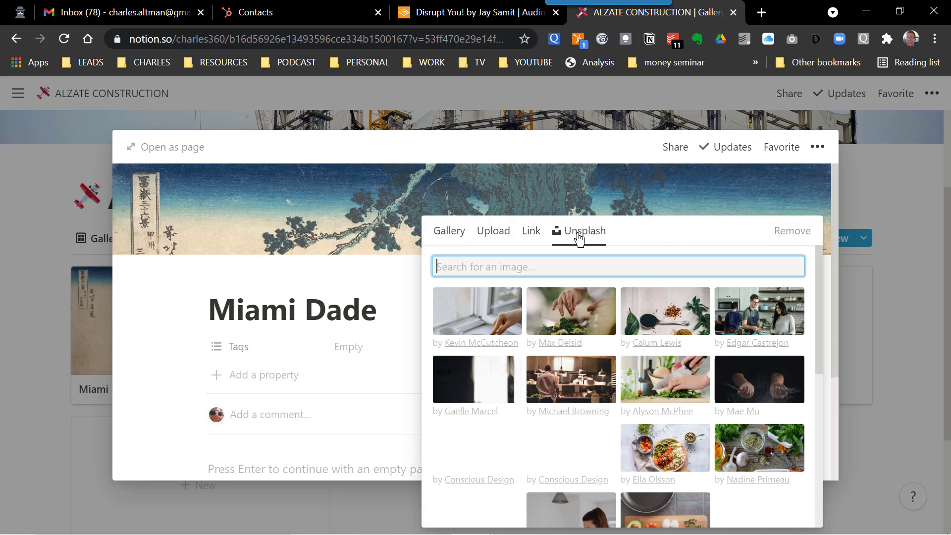
pyautogui.write('Miami')
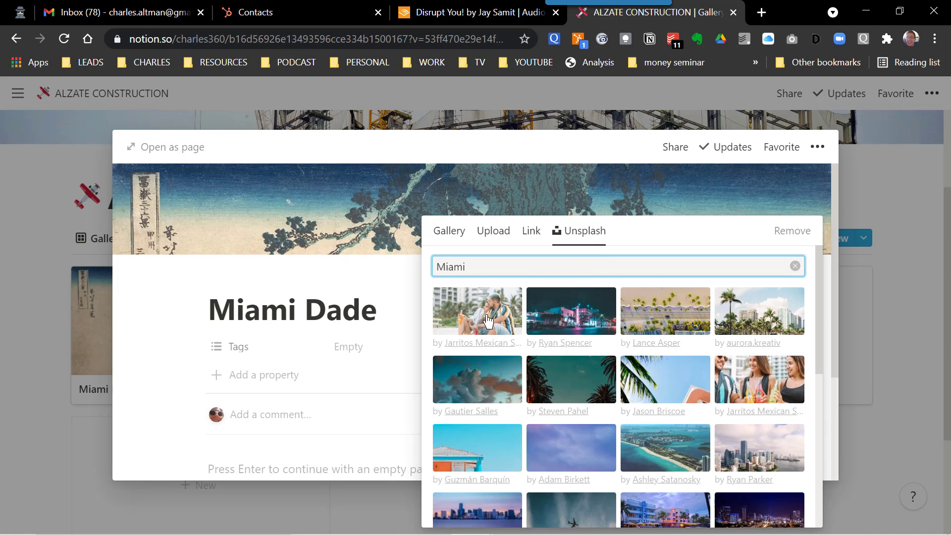
pyautogui.click(771, 318)
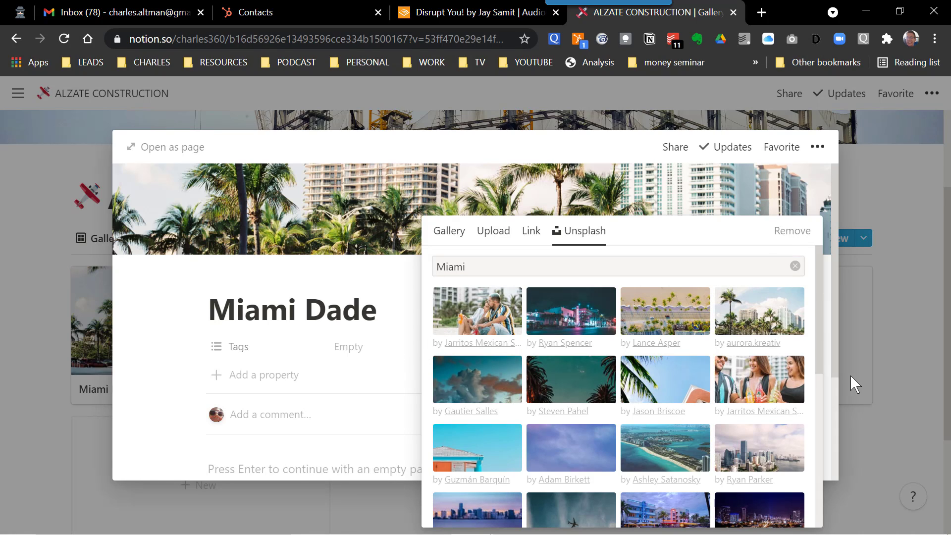
pyautogui.click(865, 382)
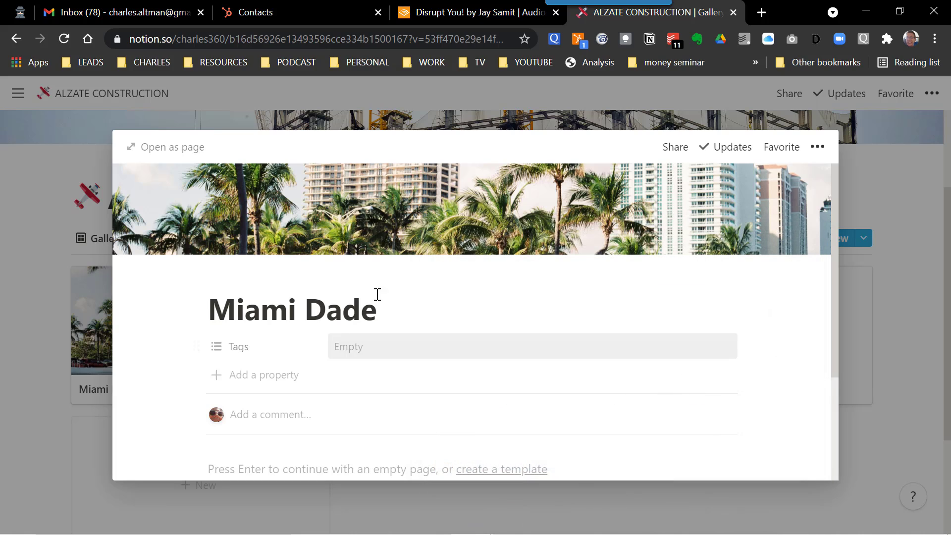
# Add a random emoji icon to the Miami Dade page and return to the gallery
pyautogui.click(221, 287)
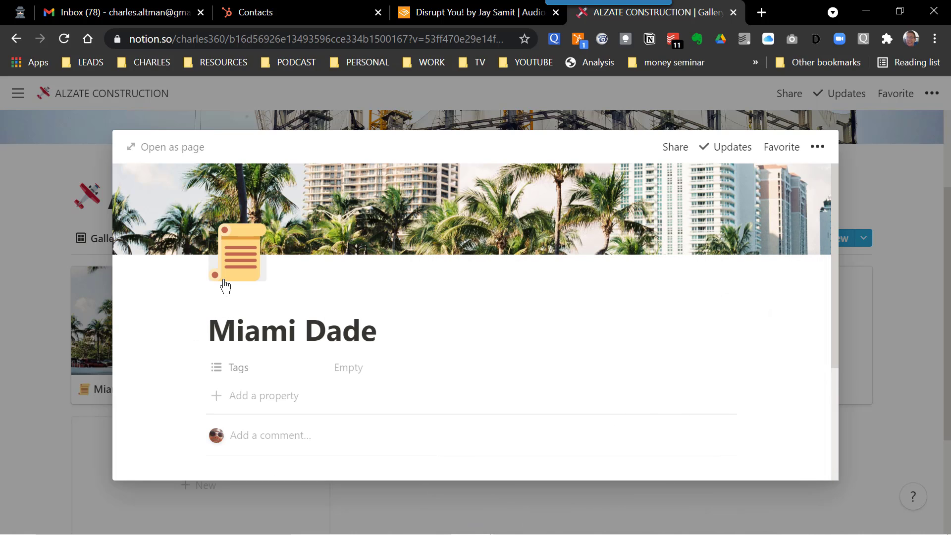
pyautogui.click(236, 272)
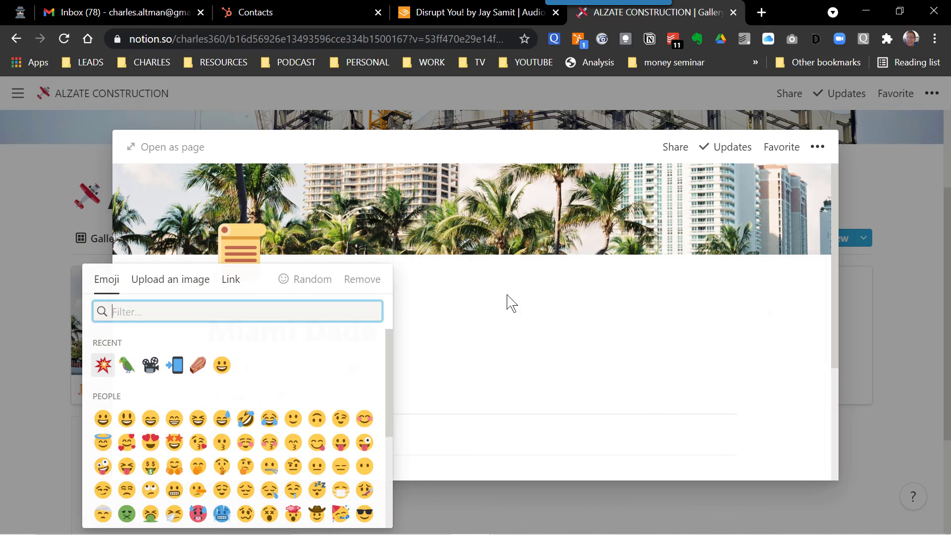
pyautogui.click(846, 350)
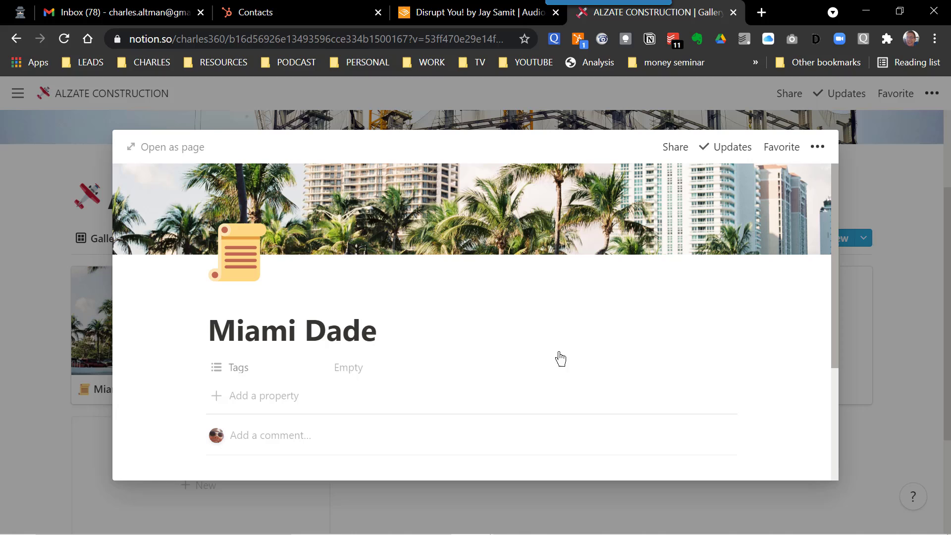
pyautogui.click(872, 290)
# Give the Wynwood page an Unsplash cover found with "wynwood", using the multicoloured dripping-paint mural on a dark background, and return to the gallery
pyautogui.moveTo(10, 346)
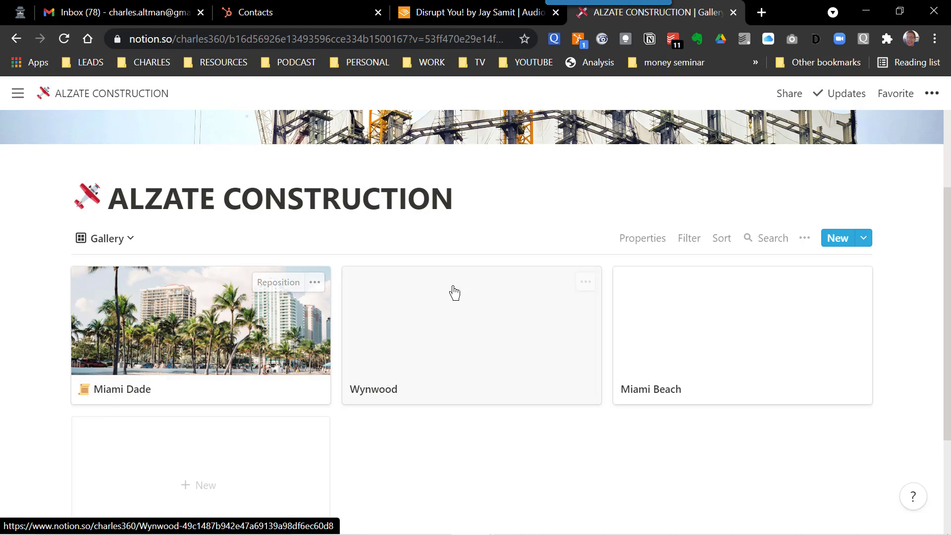
pyautogui.click(449, 310)
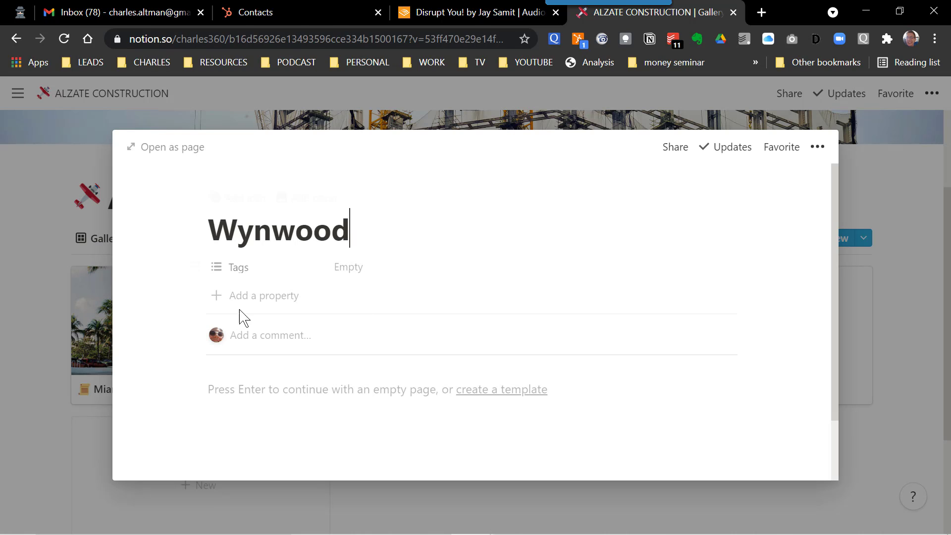
pyautogui.click(307, 198)
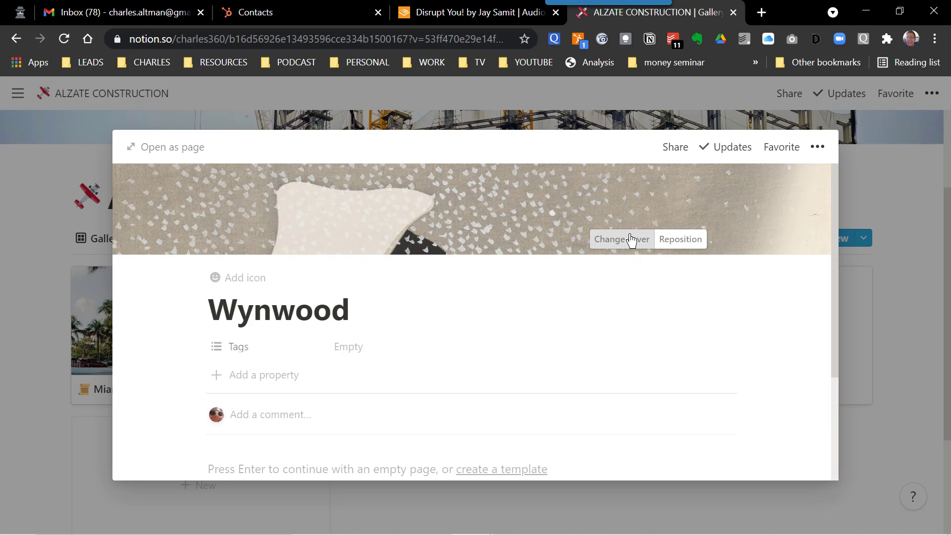
pyautogui.click(628, 239)
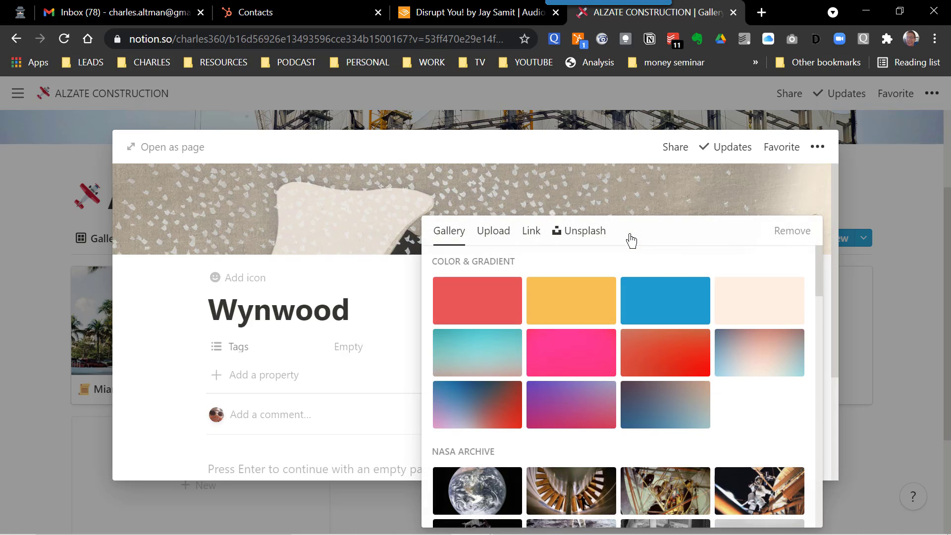
pyautogui.click(587, 237)
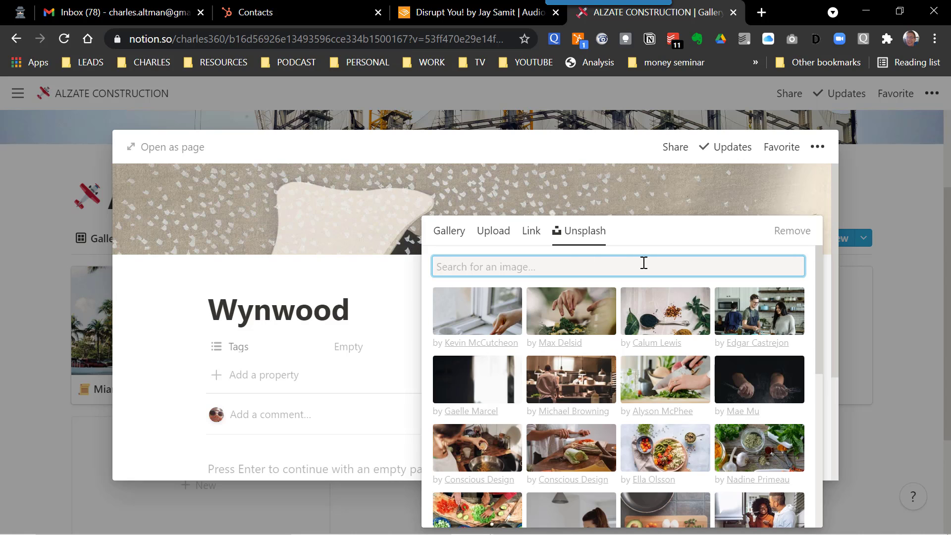
pyautogui.write('wynw')
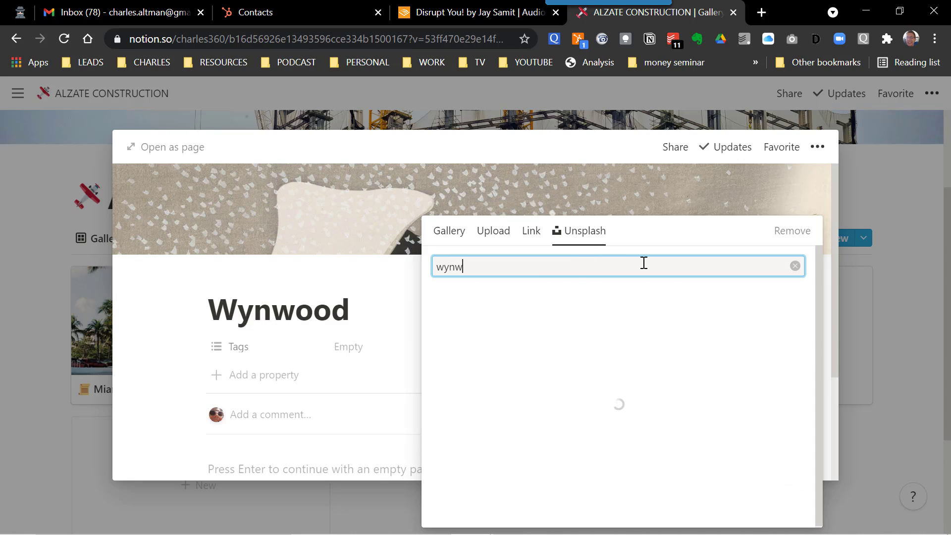
pyautogui.write('ood')
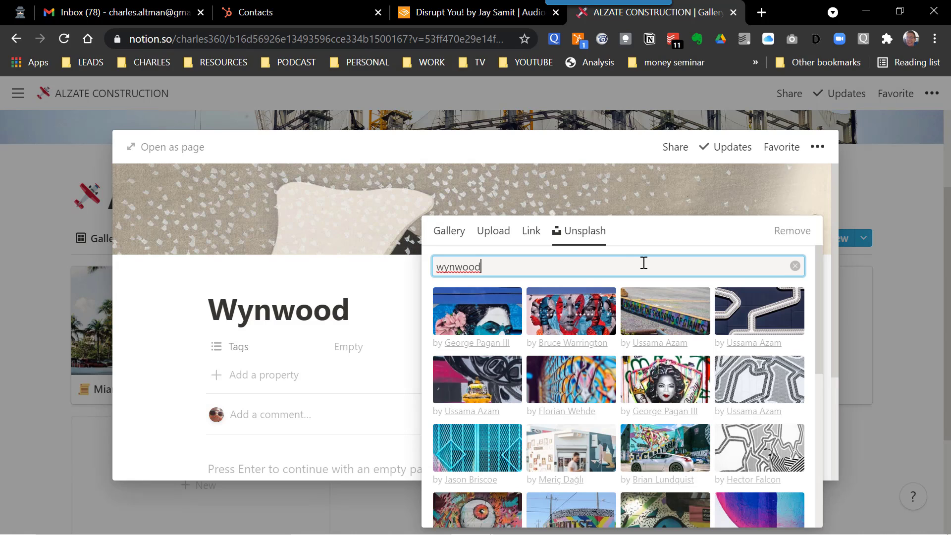
pyautogui.scroll(-2, 643, 292)
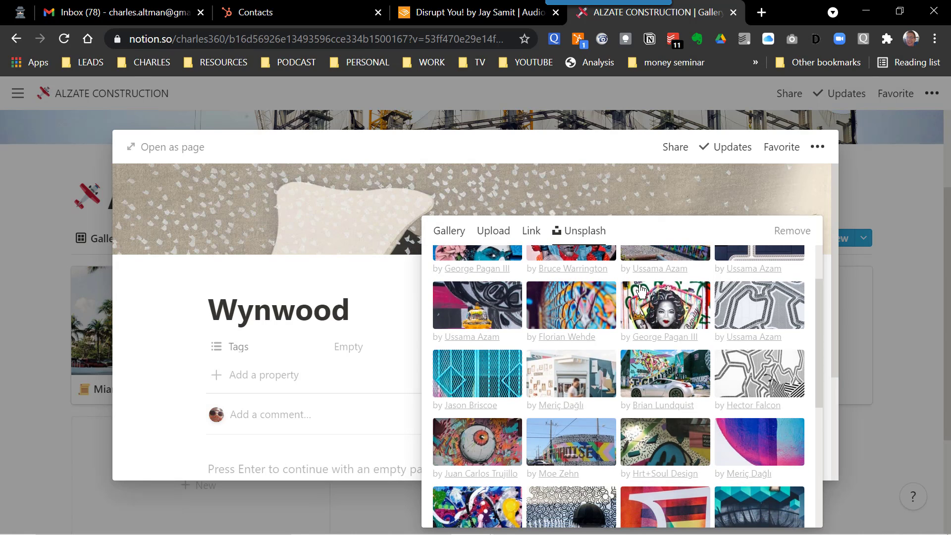
pyautogui.scroll(-4, 641, 290)
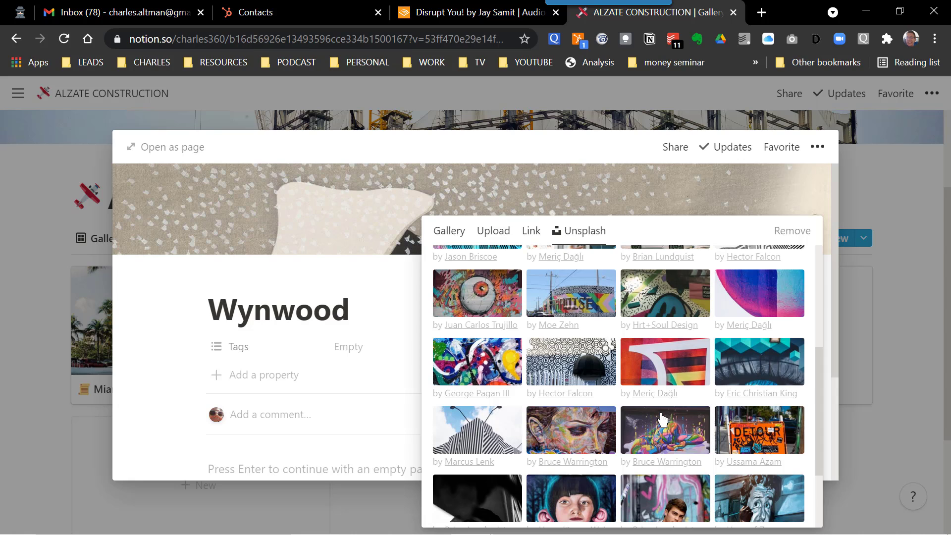
pyautogui.click(649, 438)
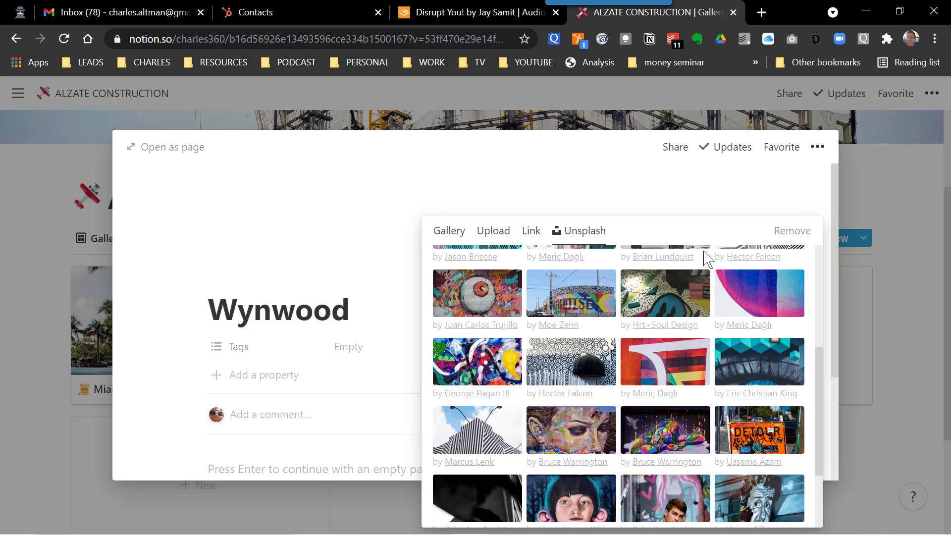
pyautogui.click(882, 310)
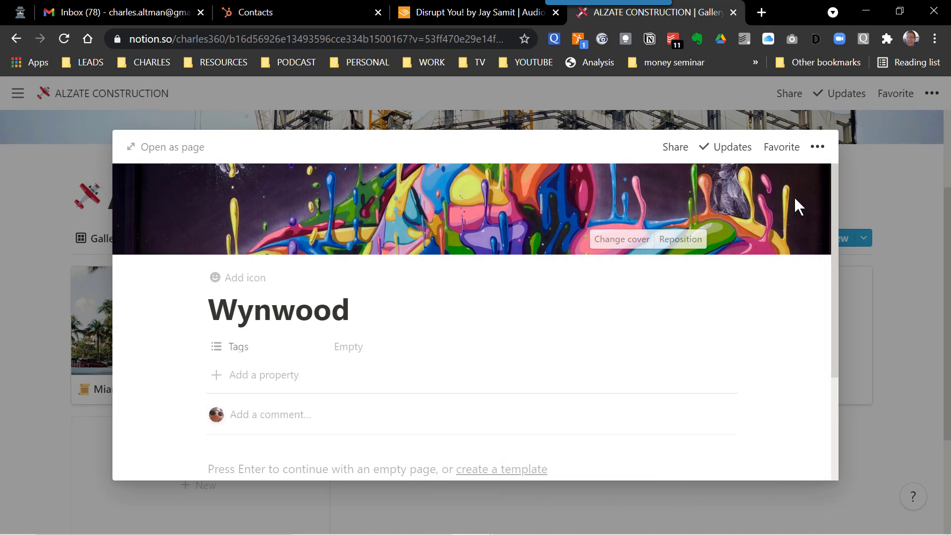
pyautogui.click(869, 312)
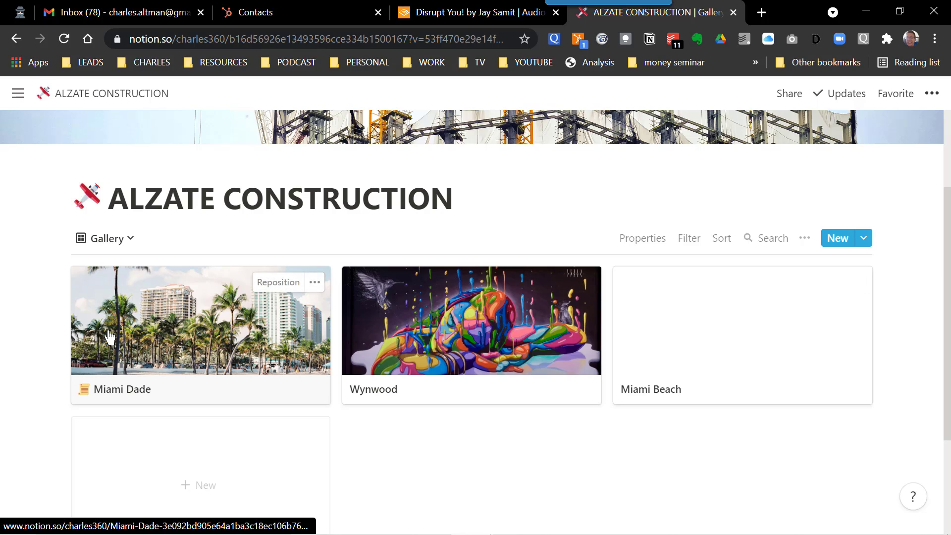
# Look through the Miami Dade page from its cover down to the empty body, and return to the gallery
pyautogui.click(256, 342)
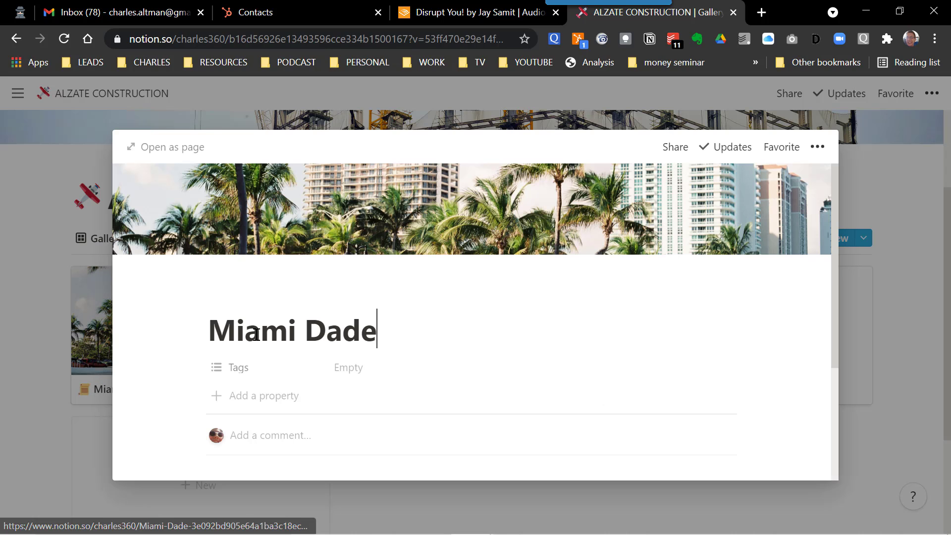
pyautogui.scroll(-3, 317, 317)
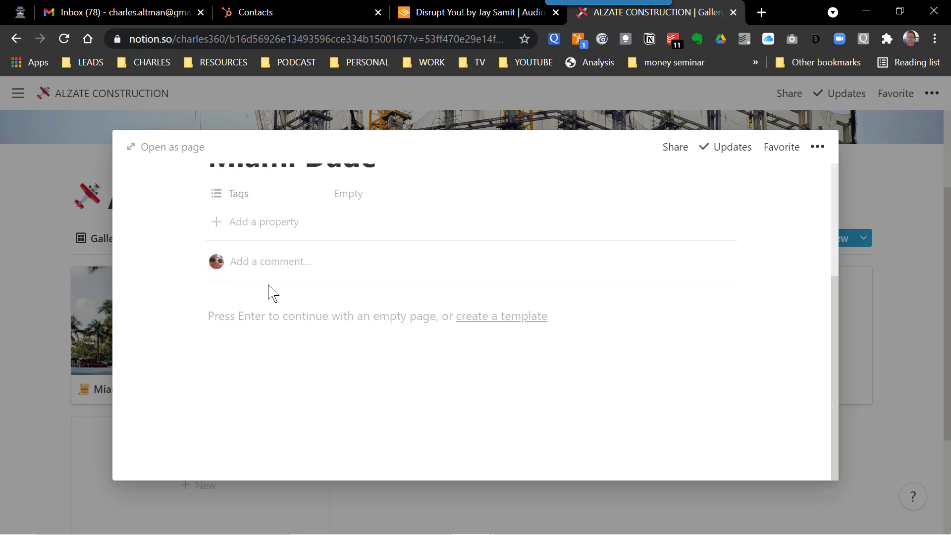
pyautogui.scroll(3, 270, 292)
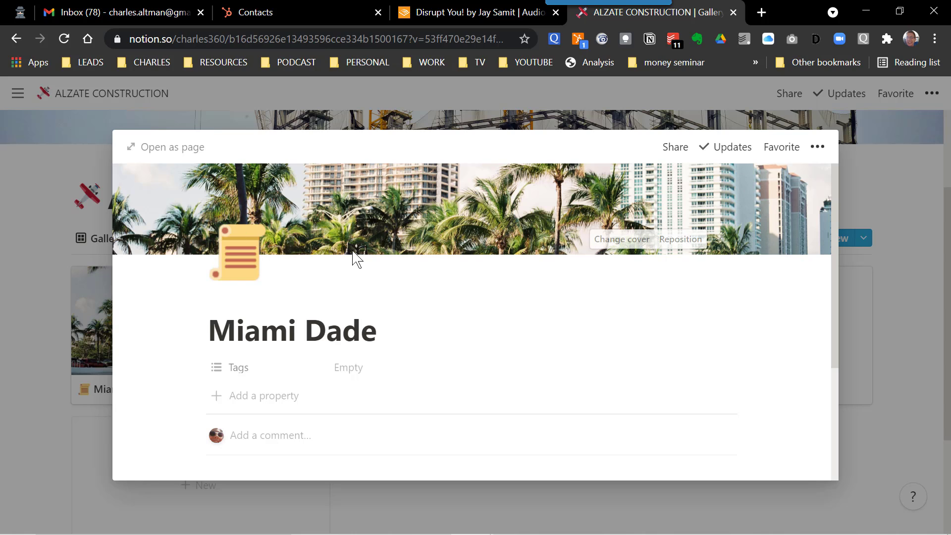
pyautogui.click(898, 330)
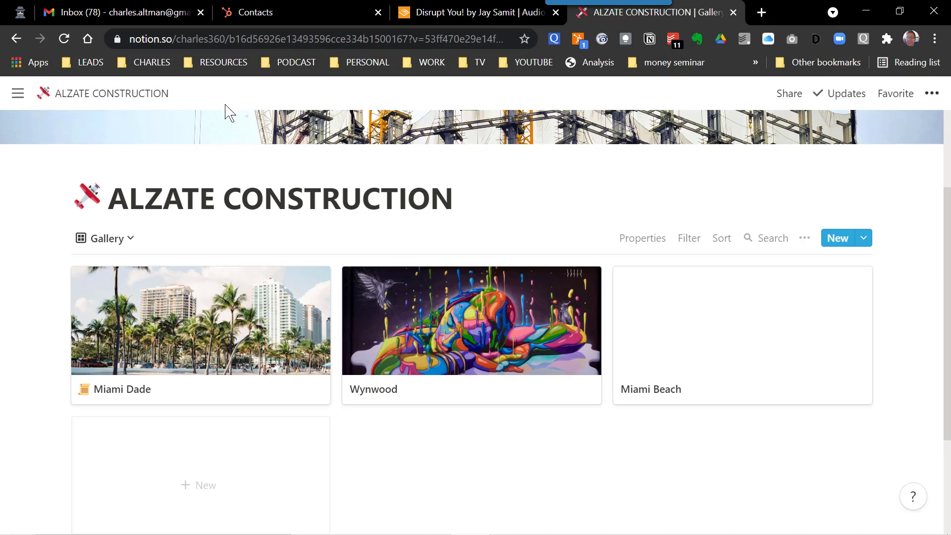
# Copy the link to the ALZATE CONSTRUCTION database page and switch to WhatsApp Web
pyautogui.click(931, 95)
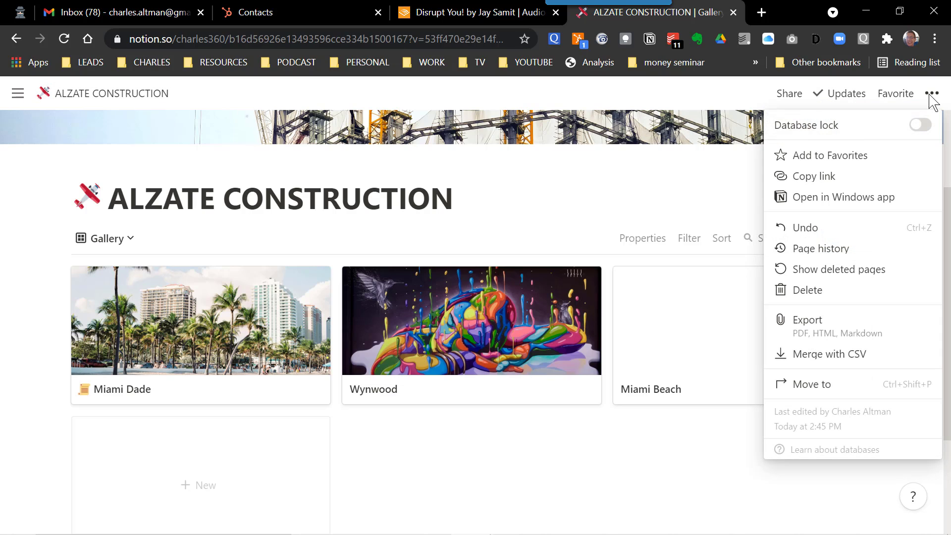
pyautogui.click(834, 177)
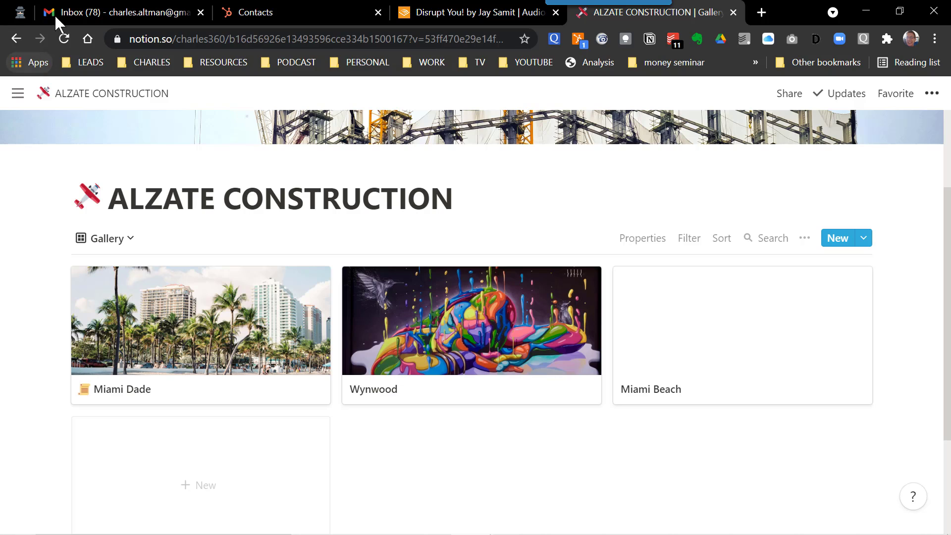
pyautogui.click(92, 10)
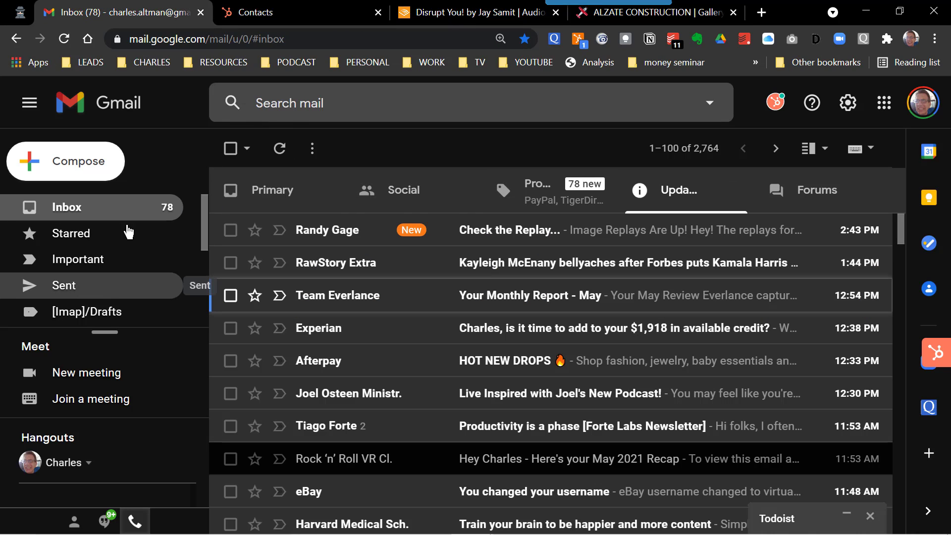
pyautogui.click(19, 14)
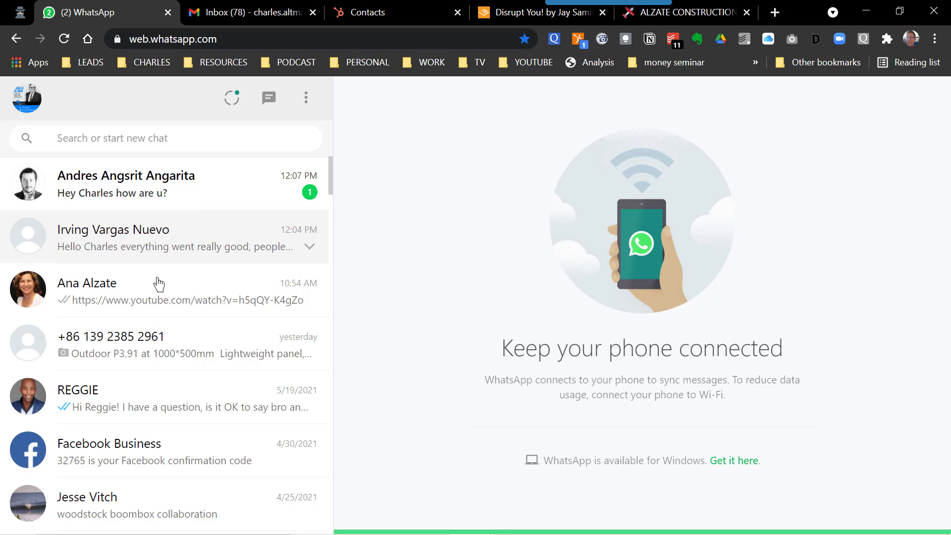
# Send the copied Notion link in the existing chat whose latest message is a YouTube link
pyautogui.click(158, 285)
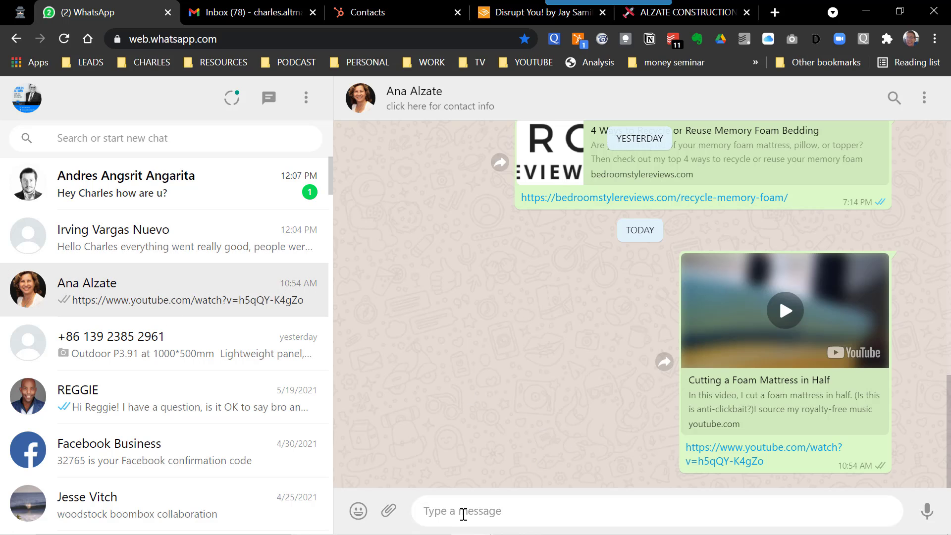
pyautogui.rightClick(454, 515)
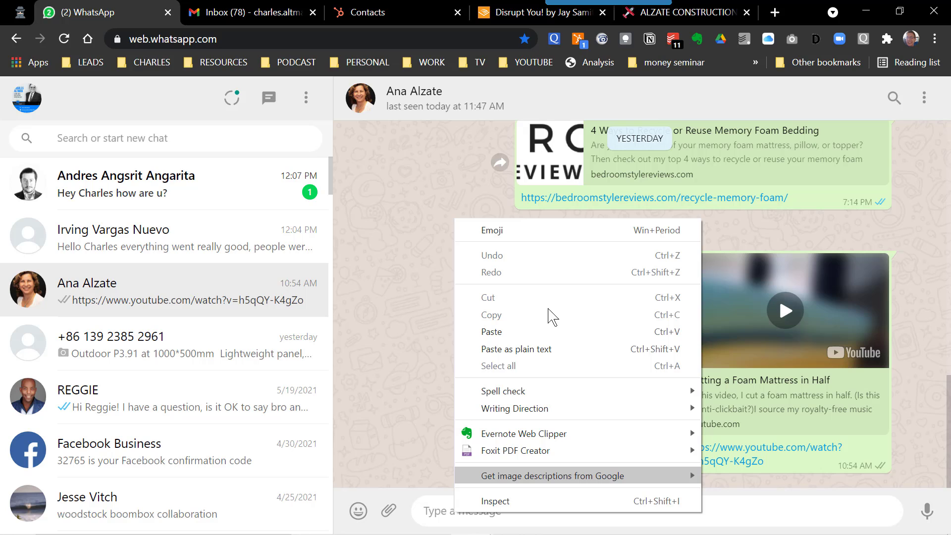
pyautogui.click(520, 336)
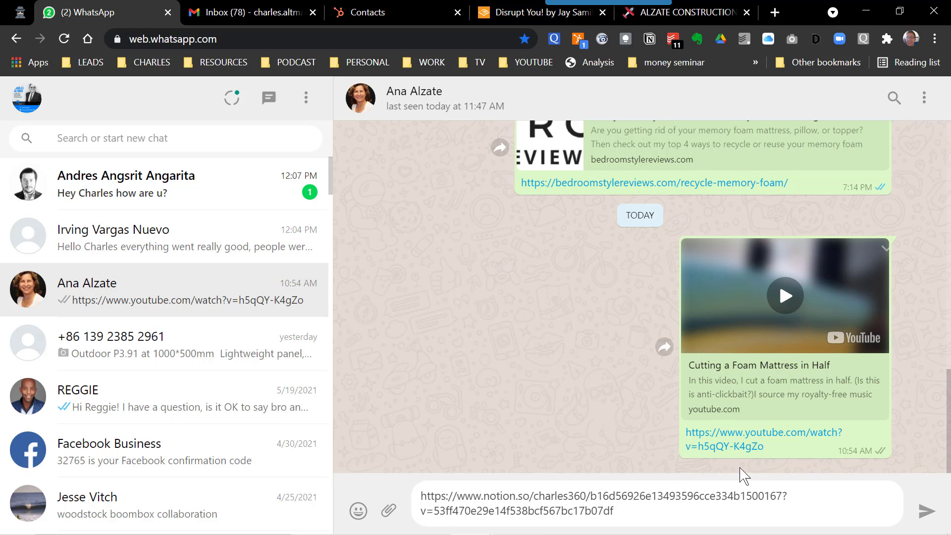
pyautogui.click(925, 513)
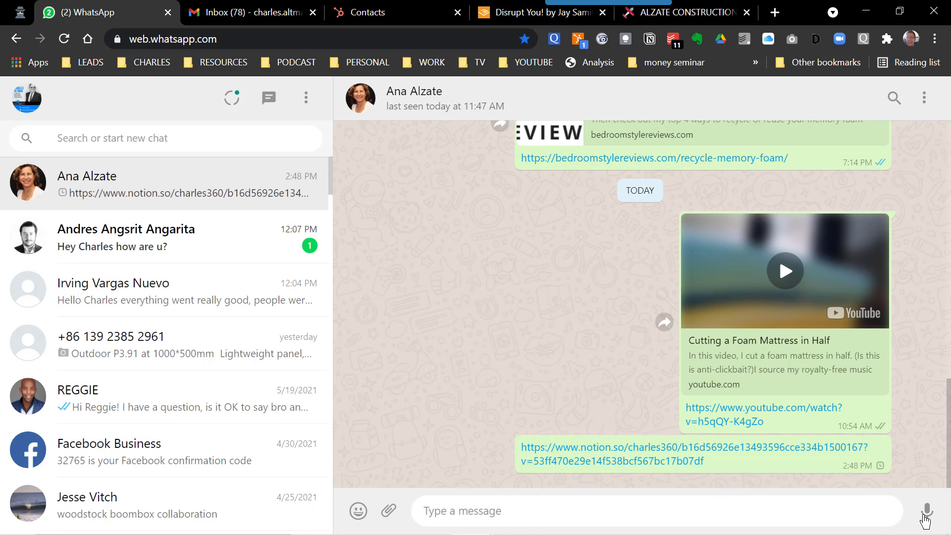